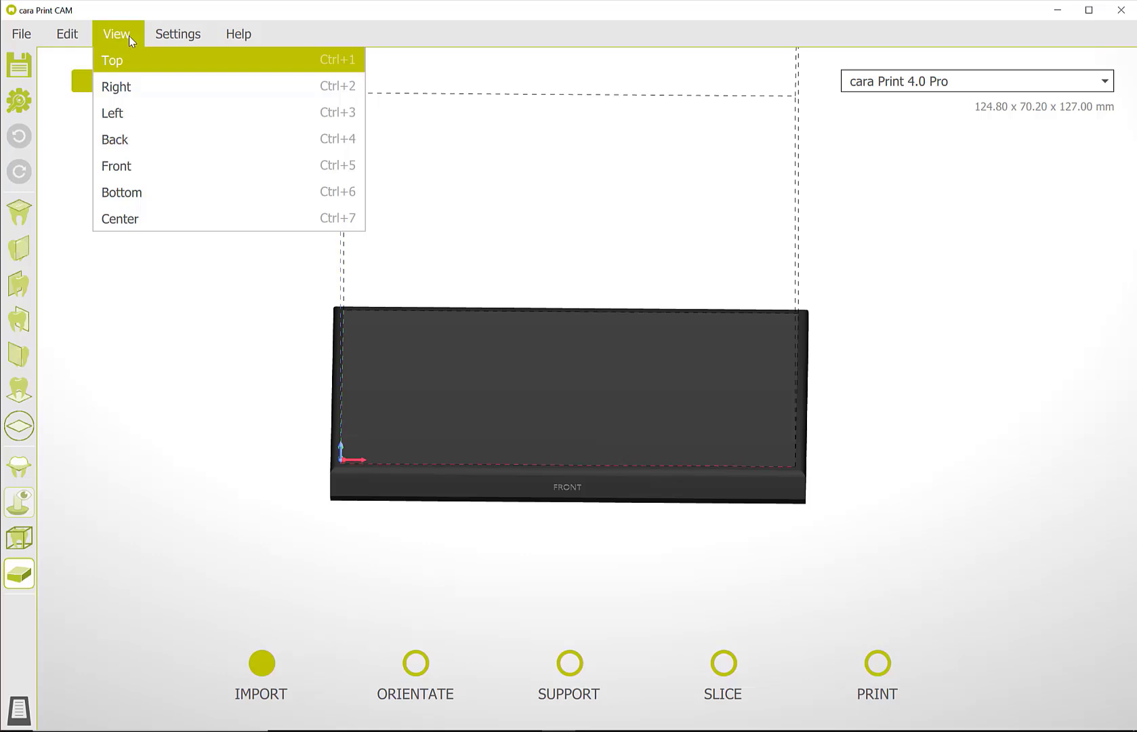
# Import the OK_bitesplint_cad and UK_bitesplint_cad STL files from the dima Print Ortho folder.
pyautogui.click(132, 315)
pyautogui.click(24, 32)
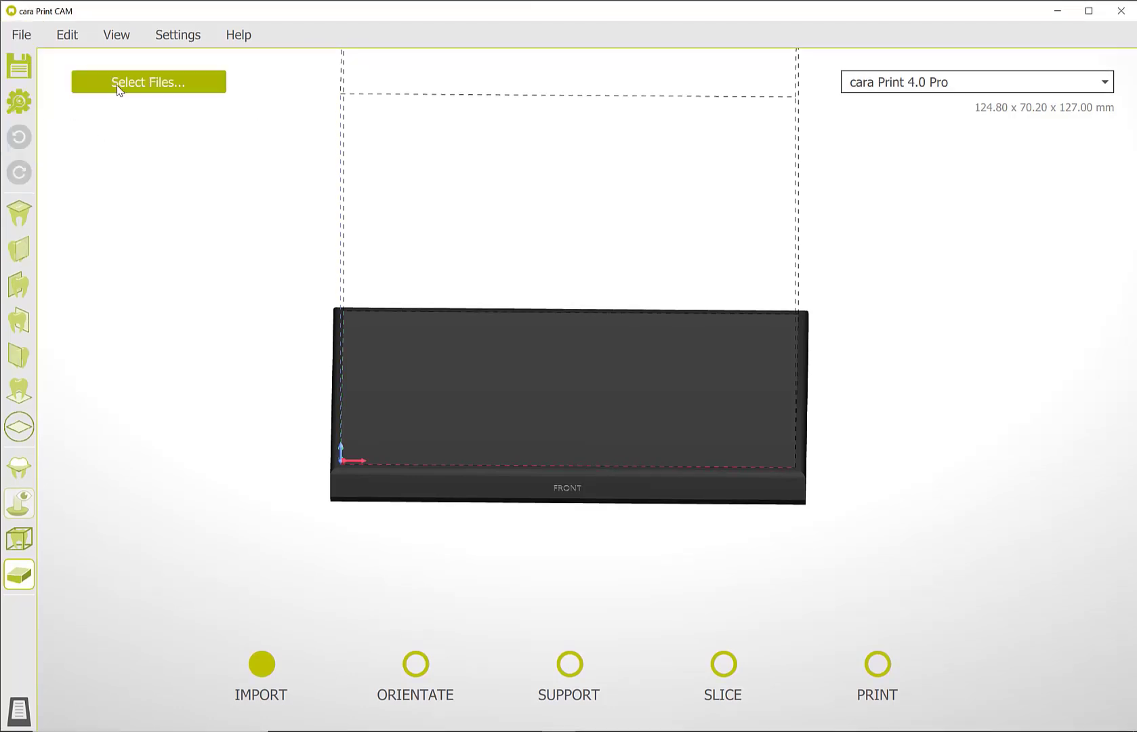
pyautogui.click(117, 88)
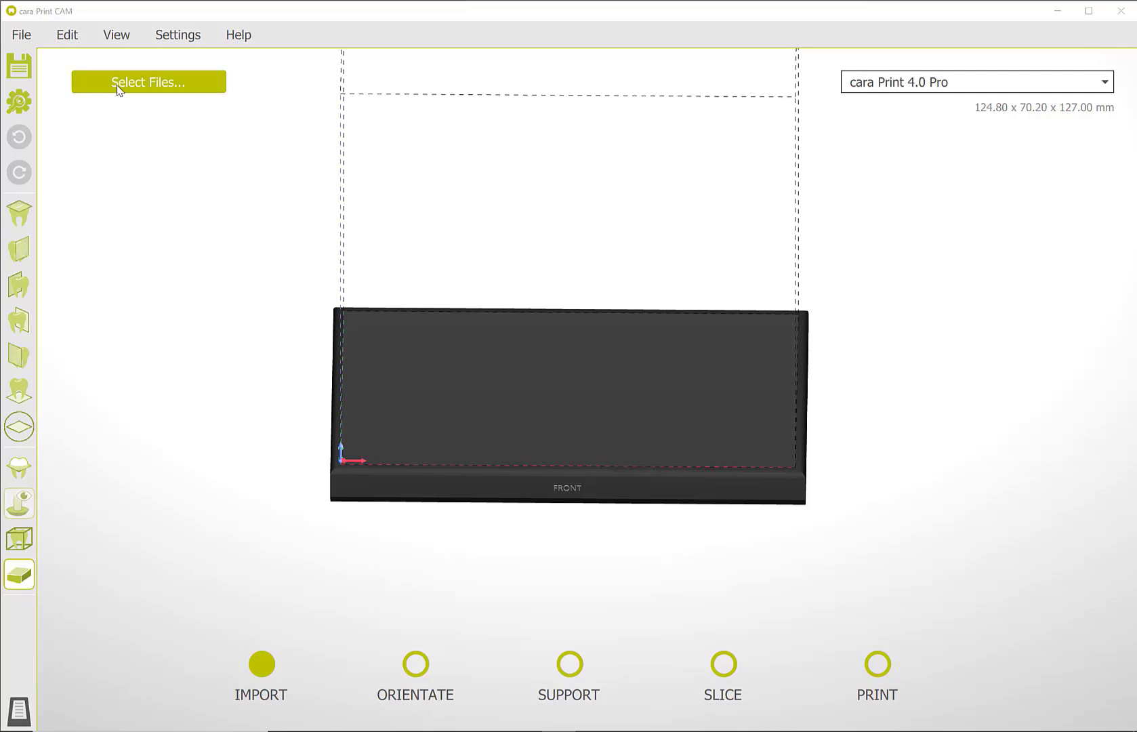
pyautogui.moveTo(245, 216); pyautogui.dragTo(231, 104)
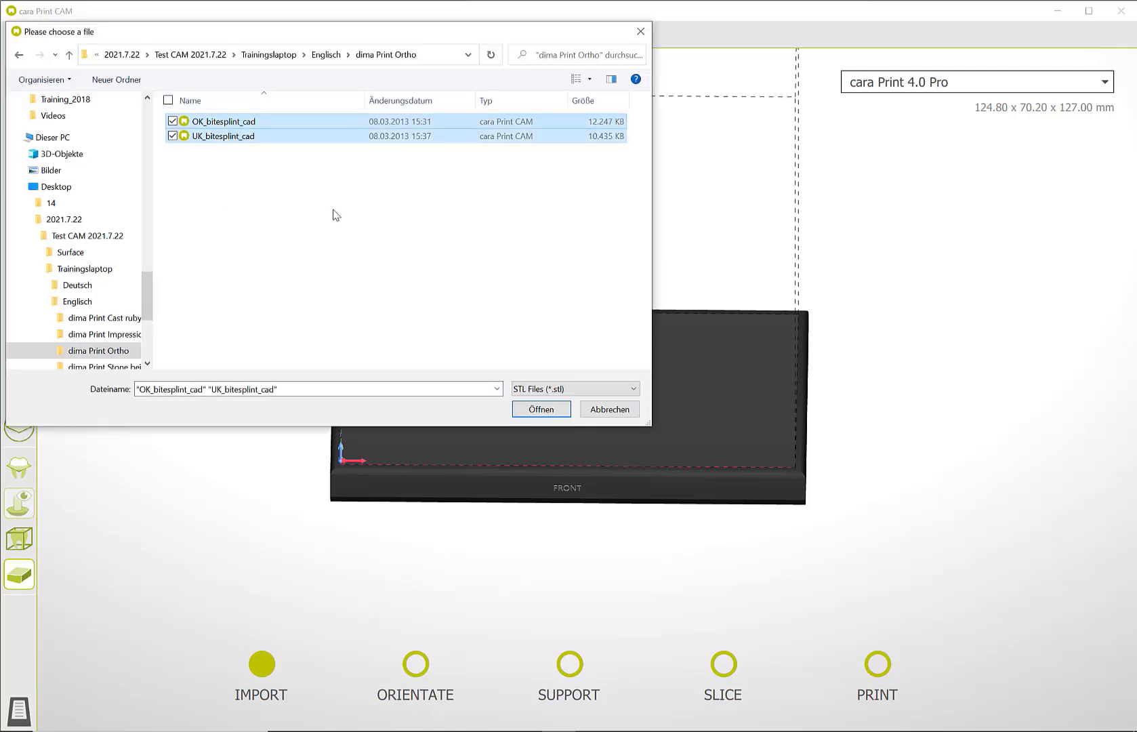
pyautogui.click(554, 415)
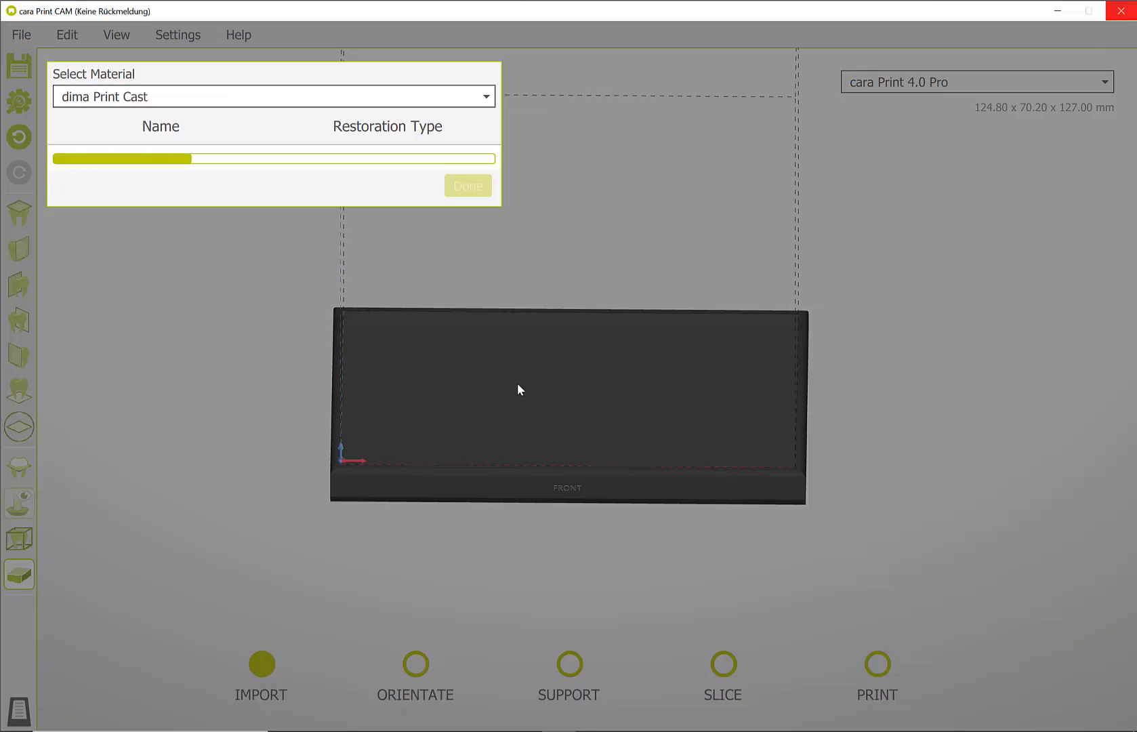
# Set the material to dima Print Splint Clear, assign the splint restoration type to both files, and proceed to orientation.
pyautogui.click(459, 107)
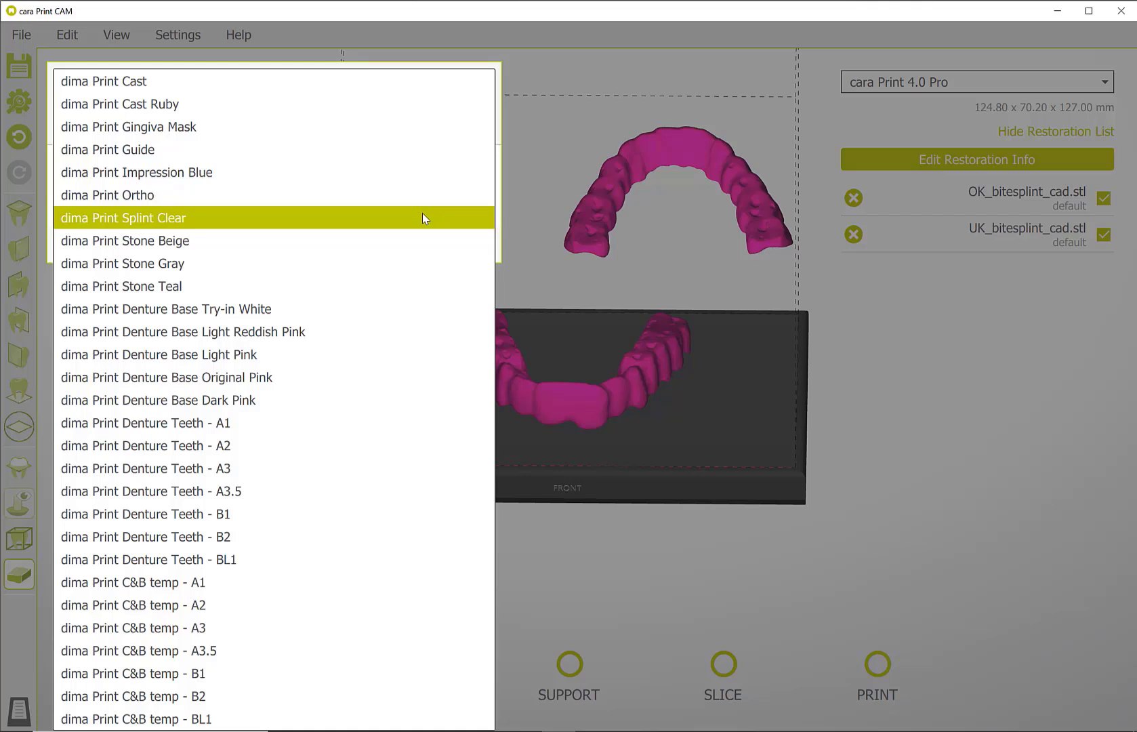
pyautogui.click(423, 218)
pyautogui.click(434, 166)
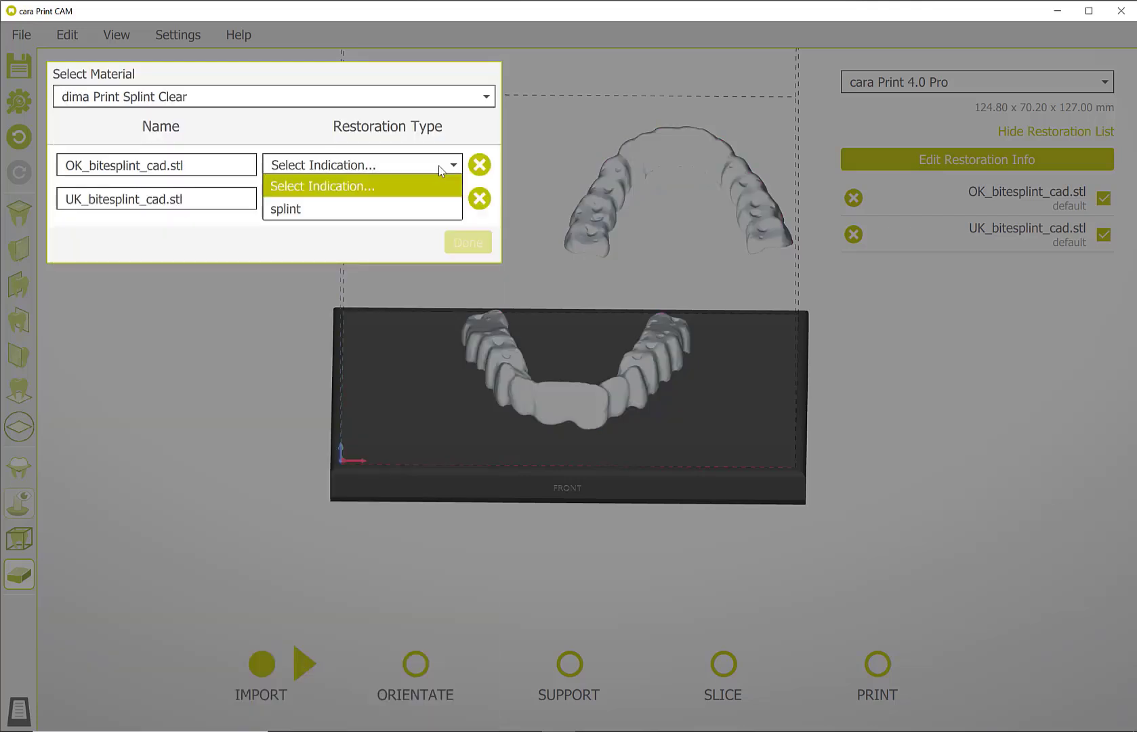
pyautogui.click(434, 210)
pyautogui.click(431, 200)
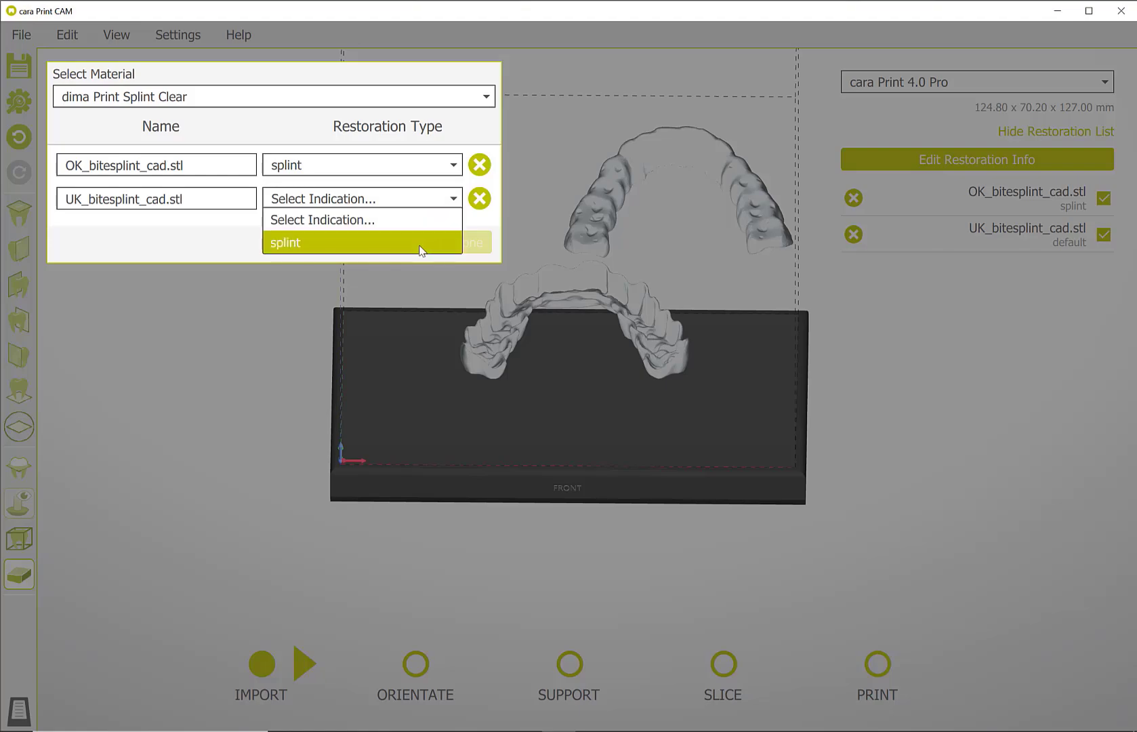
pyautogui.click(417, 248)
pyautogui.click(462, 237)
pyautogui.click(300, 675)
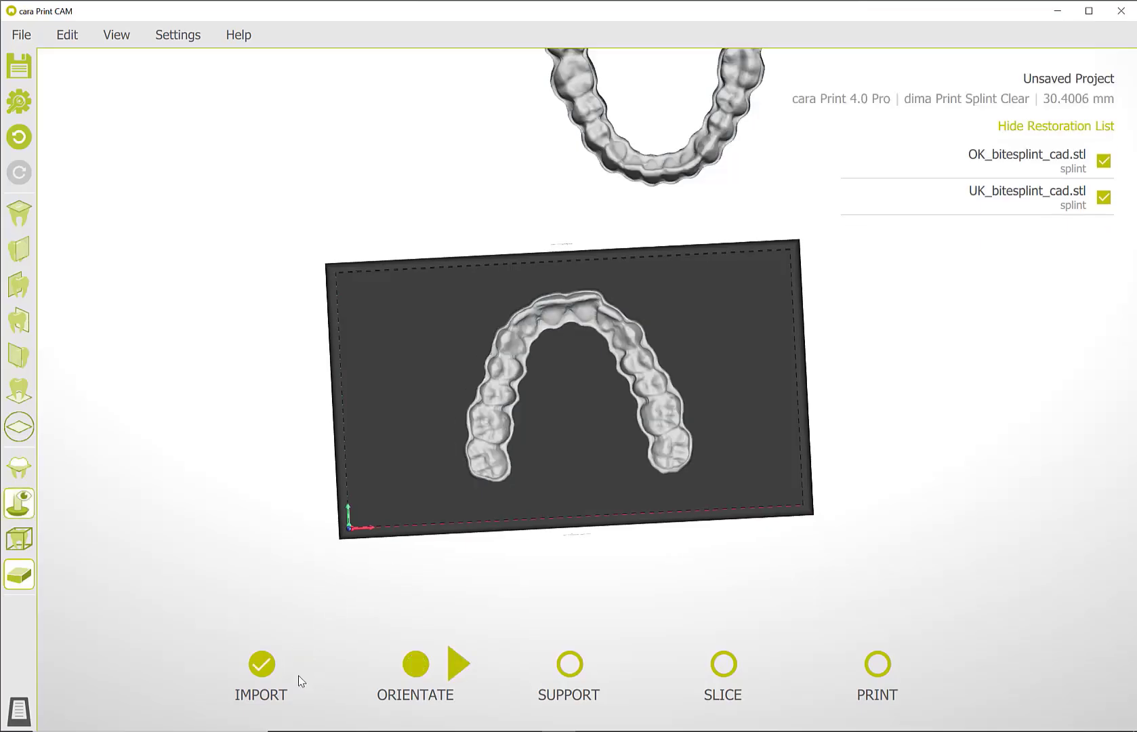
# Position the splint on the build plate at about X -26.9, Y -7.6 mm and rotate it to about 173.4° around Z.
pyautogui.click(480, 431)
pyautogui.moveTo(457, 395); pyautogui.dragTo(349, 401)
pyautogui.moveTo(528, 420); pyautogui.dragTo(593, 453)
pyautogui.moveTo(468, 507)
pyautogui.mouseDown()
pyautogui.moveTo(467, 543)
pyautogui.moveTo(466, 526)
pyautogui.mouseUp()
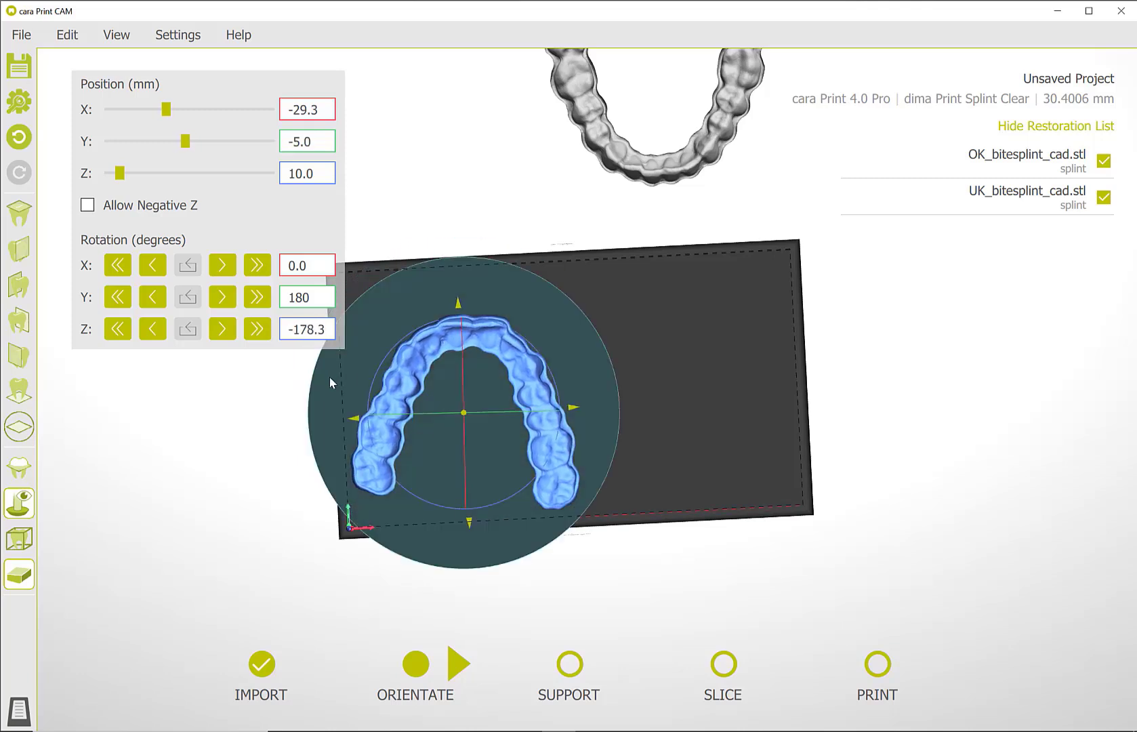
pyautogui.moveTo(321, 370)
pyautogui.mouseDown()
pyautogui.moveTo(325, 380)
pyautogui.moveTo(329, 365)
pyautogui.mouseUp()
pyautogui.moveTo(408, 274); pyautogui.dragTo(381, 274)
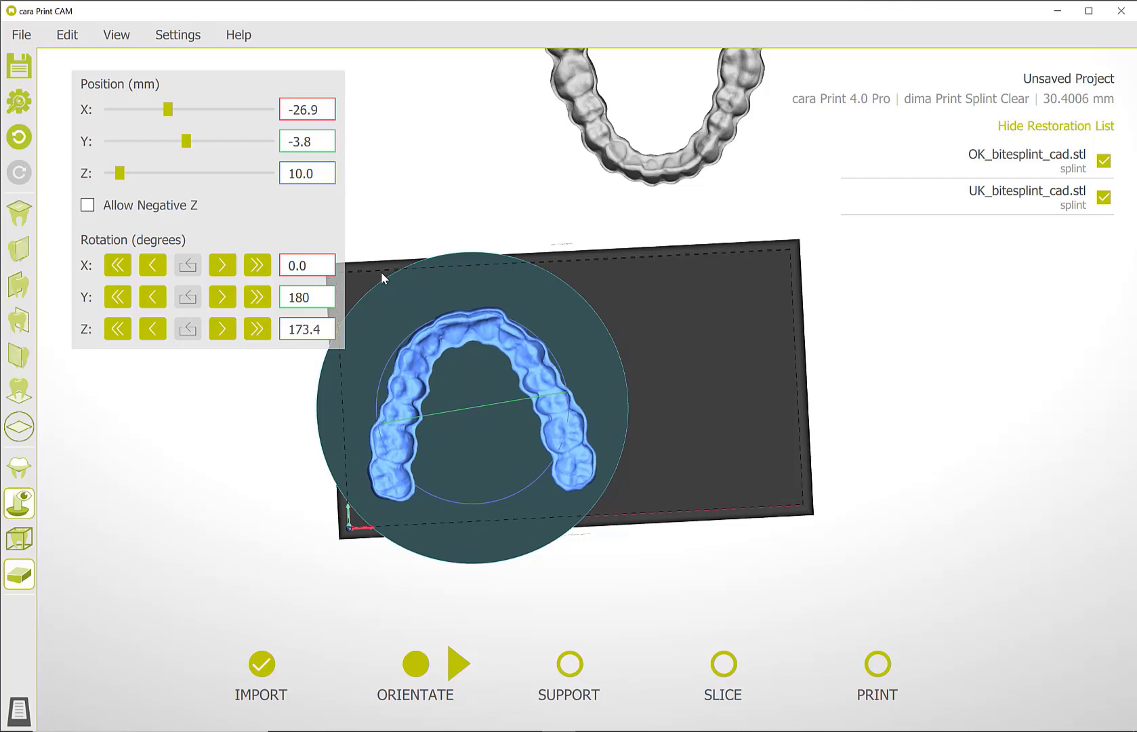
pyautogui.moveTo(478, 519); pyautogui.dragTo(477, 537)
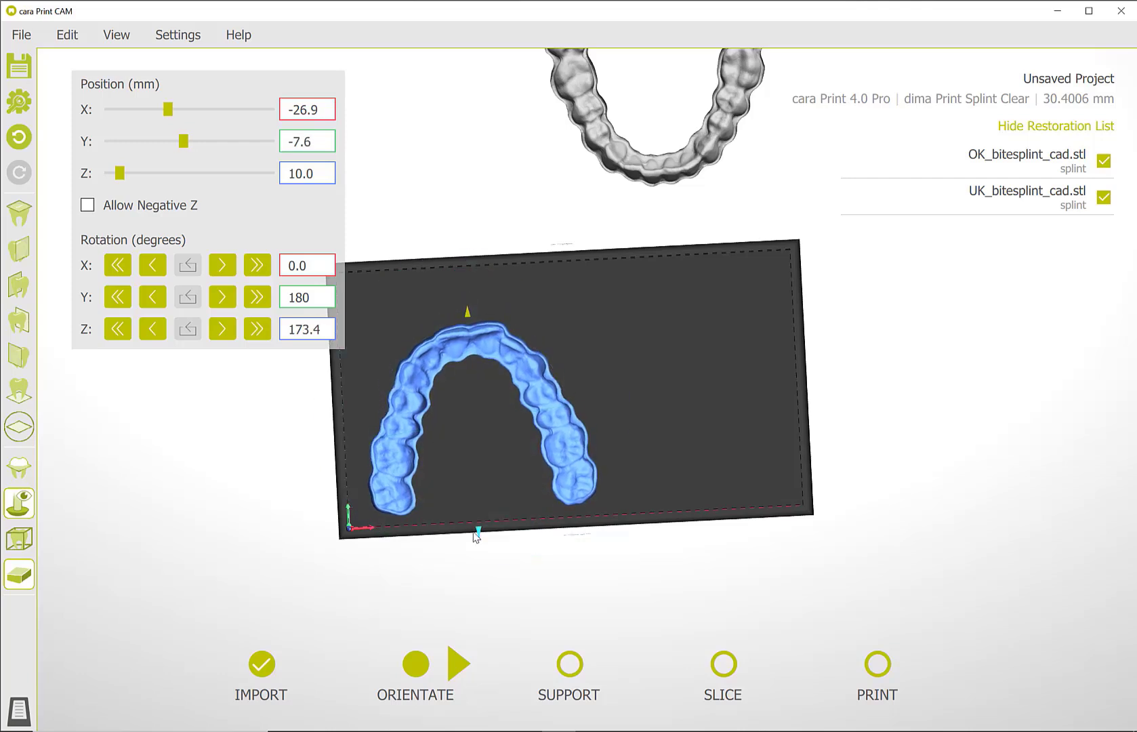
# Move the off-plate splint onto the build plate beside the first, and place the first at about X -28.2, Y -3.4 mm.
pyautogui.click(657, 183)
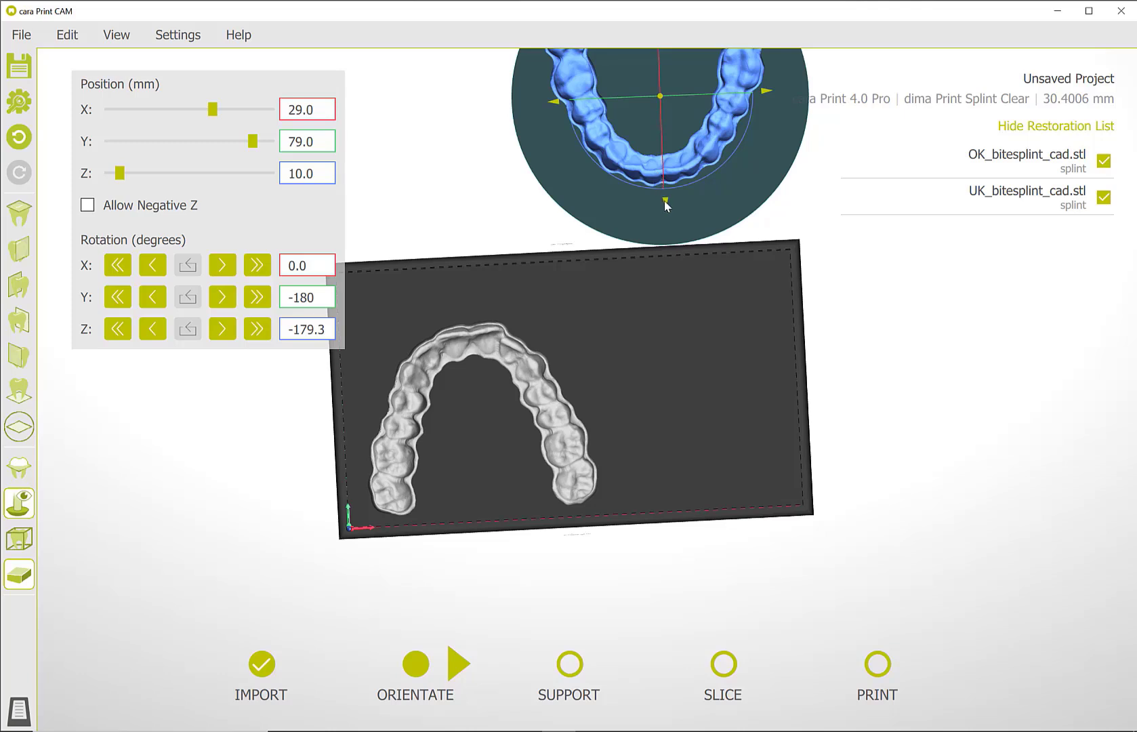
pyautogui.moveTo(665, 211); pyautogui.dragTo(682, 492)
pyautogui.click(427, 370)
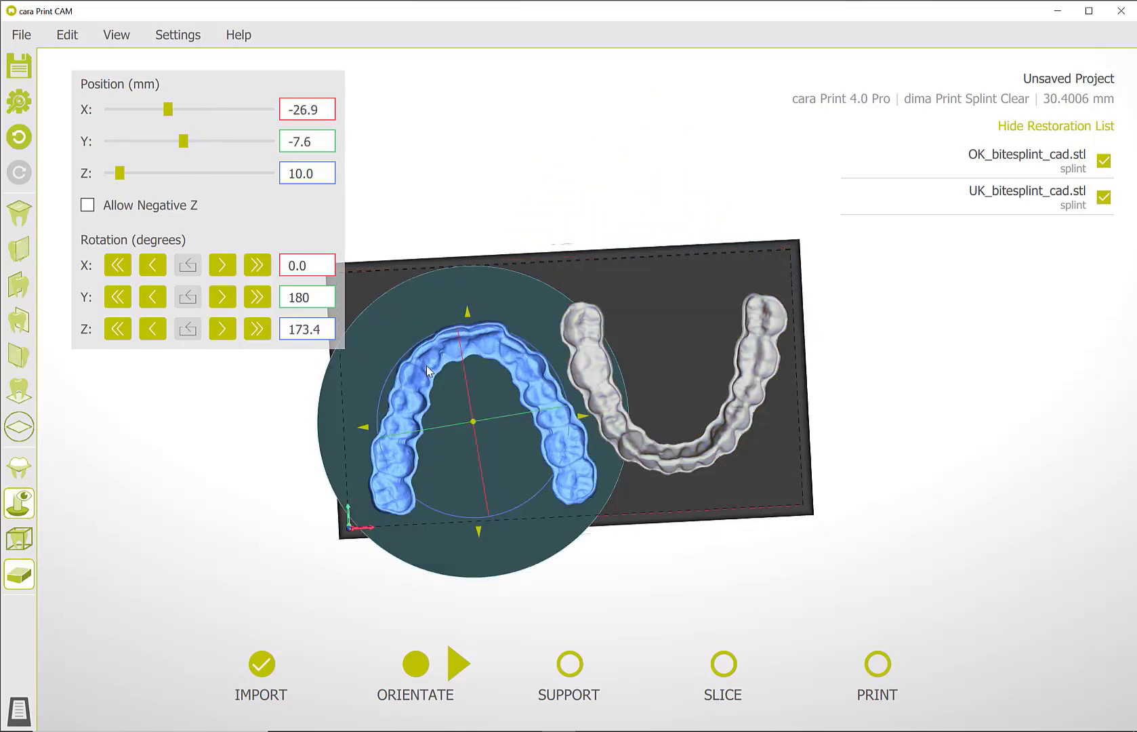
pyautogui.moveTo(364, 427); pyautogui.dragTo(351, 429)
pyautogui.moveTo(457, 496); pyautogui.dragTo(713, 467, button='right')
pyautogui.moveTo(167, 111); pyautogui.dragTo(191, 152)
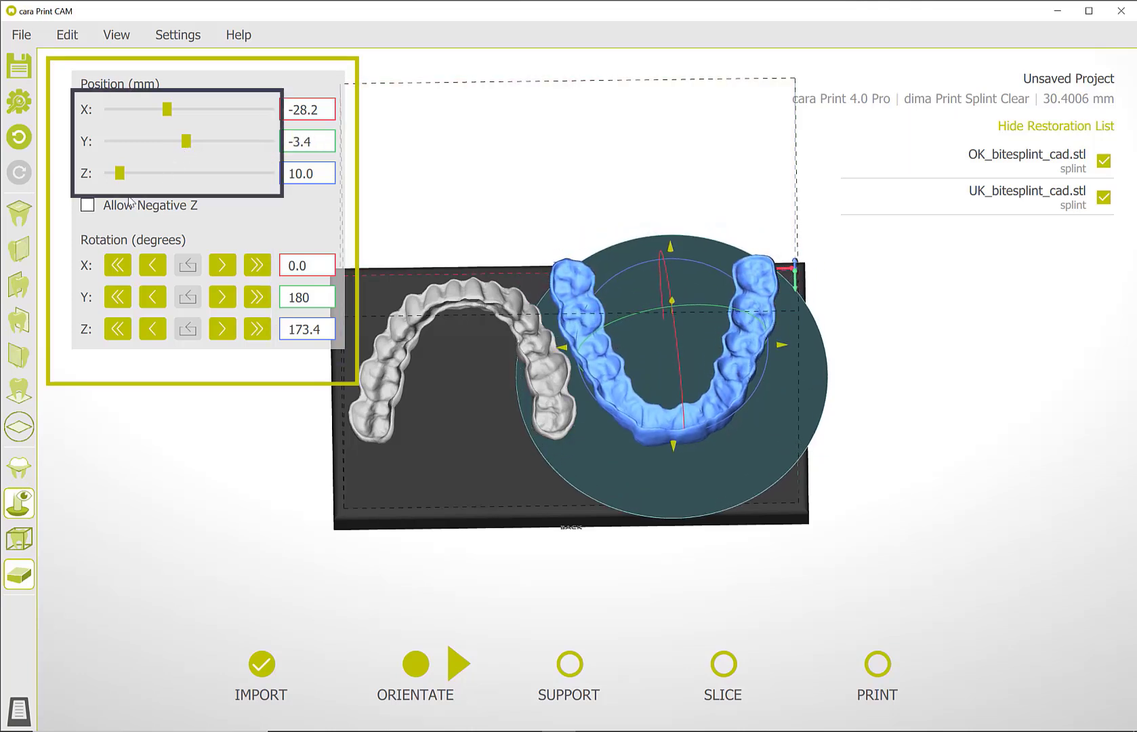
# Try rotating the splints in 1° and 90° increments around X and 1° around Y, and shift the selected splint along Y.
pyautogui.click(230, 270)
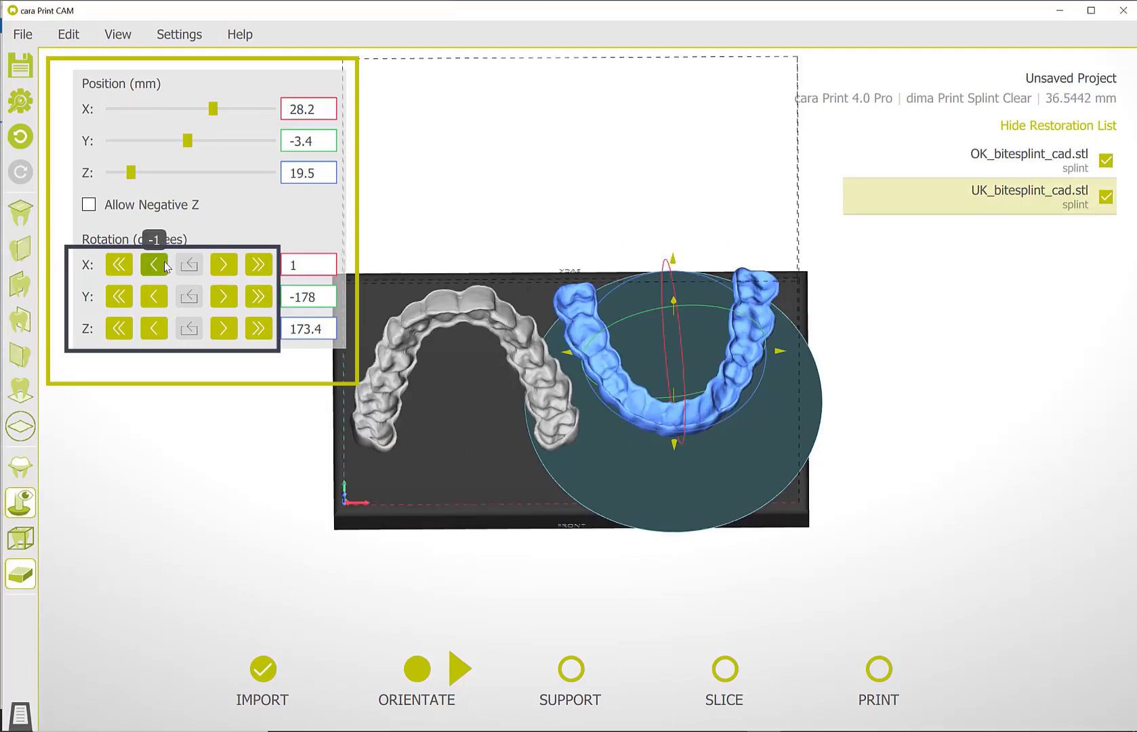
pyautogui.click(153, 265)
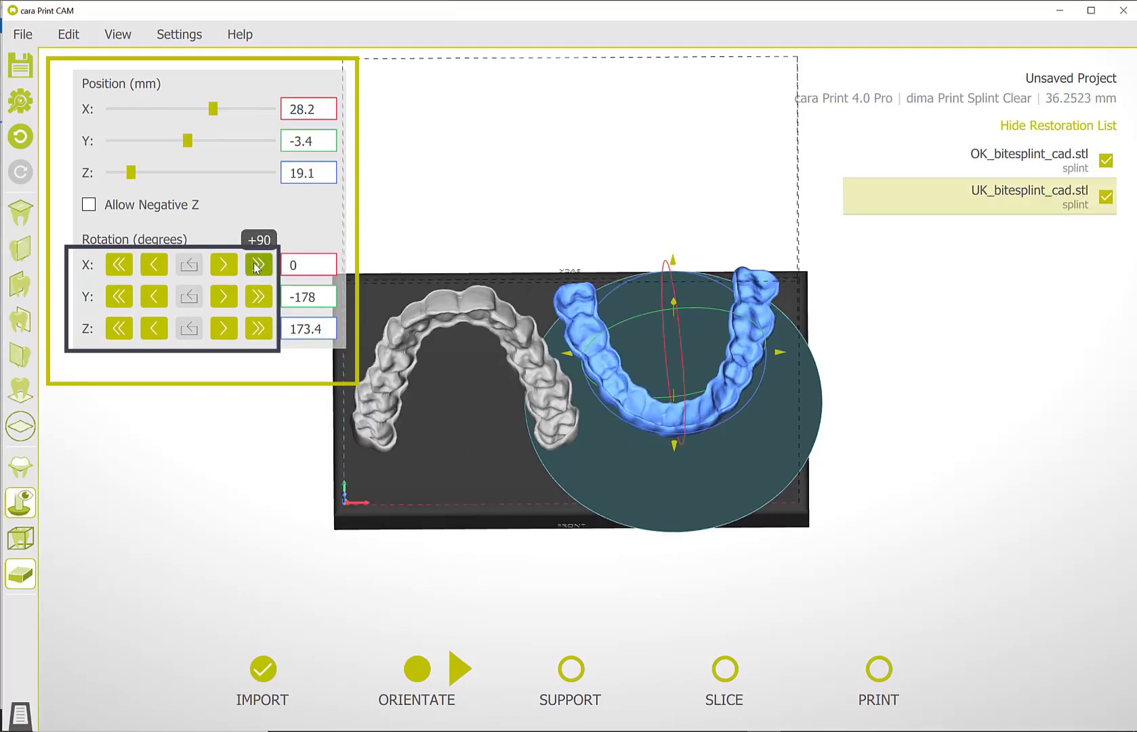
pyautogui.click(256, 267)
pyautogui.click(256, 267)
pyautogui.click(257, 267)
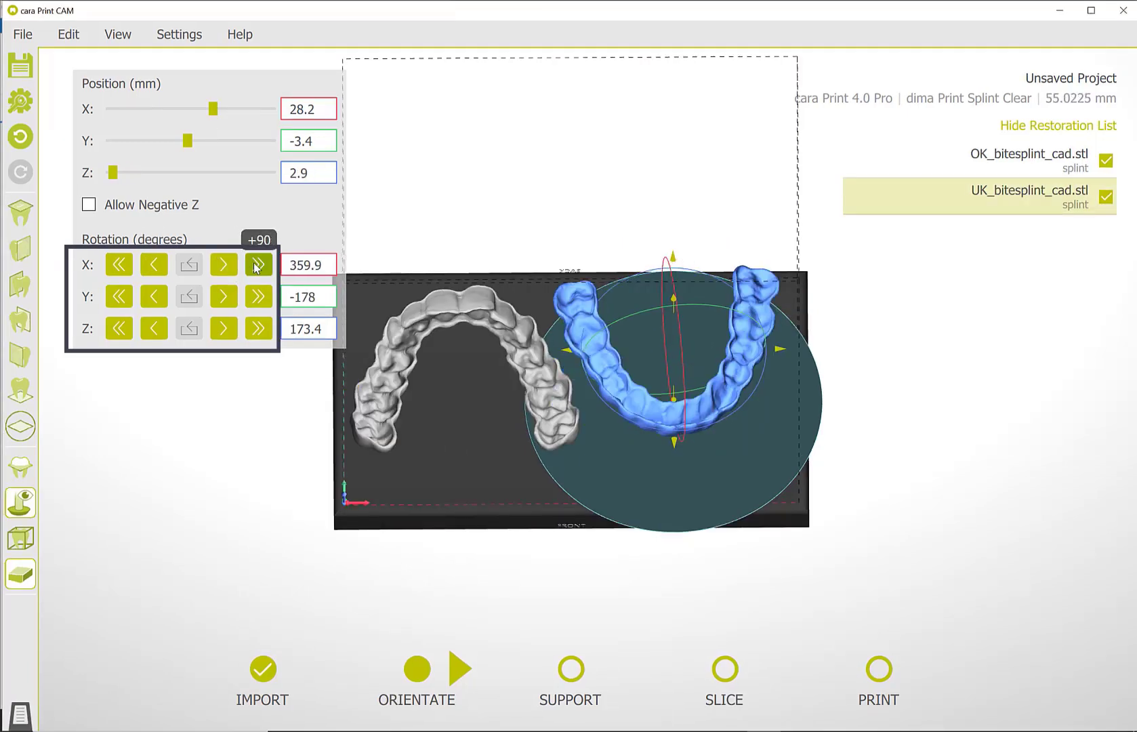
pyautogui.click(256, 267)
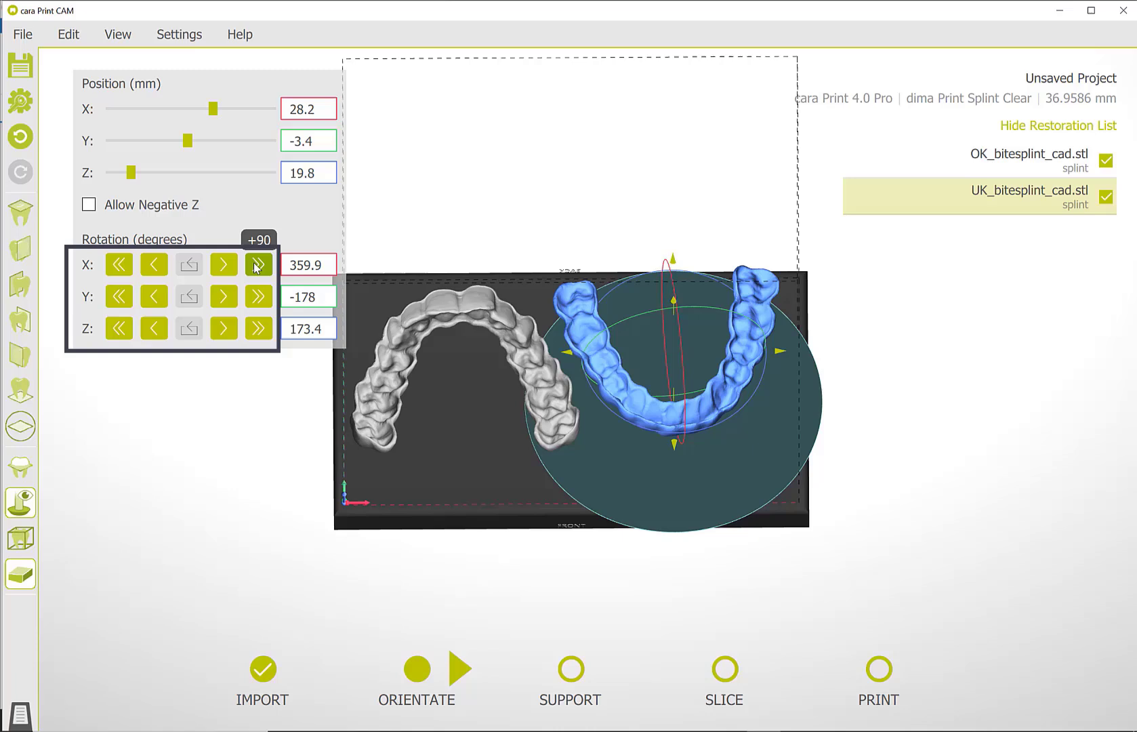
pyautogui.click(224, 296)
pyautogui.click(223, 296)
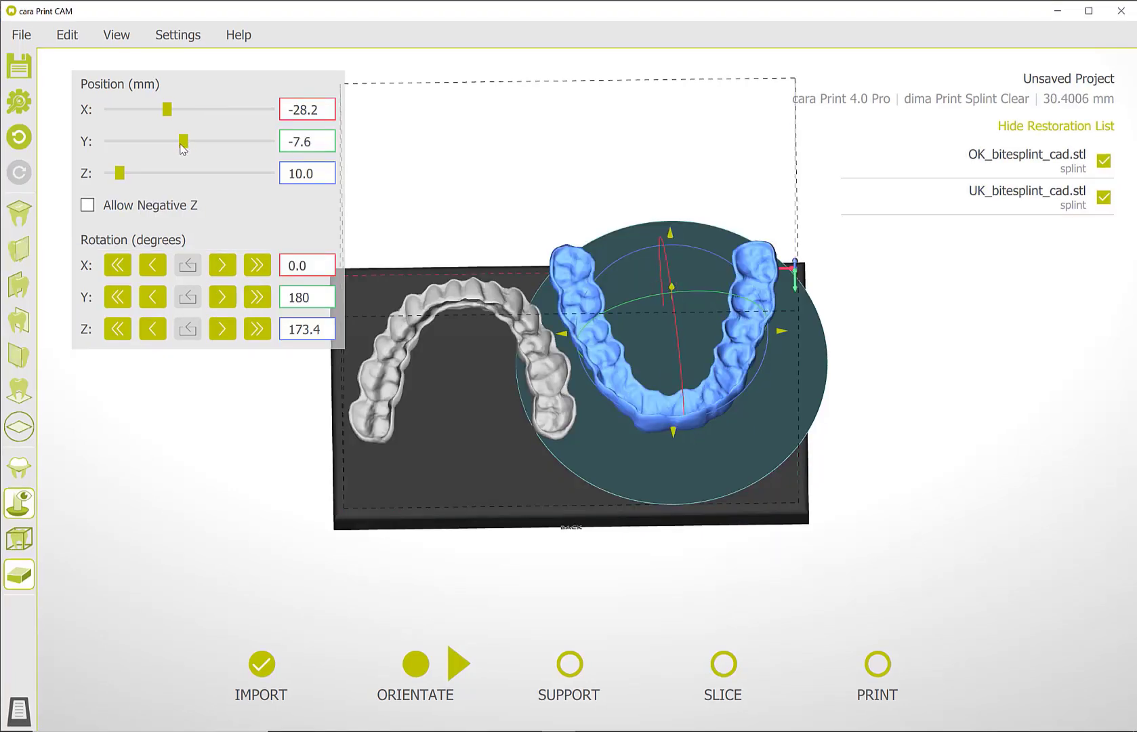
pyautogui.moveTo(180, 145)
pyautogui.mouseDown()
pyautogui.moveTo(171, 148)
pyautogui.moveTo(186, 148)
pyautogui.mouseUp()
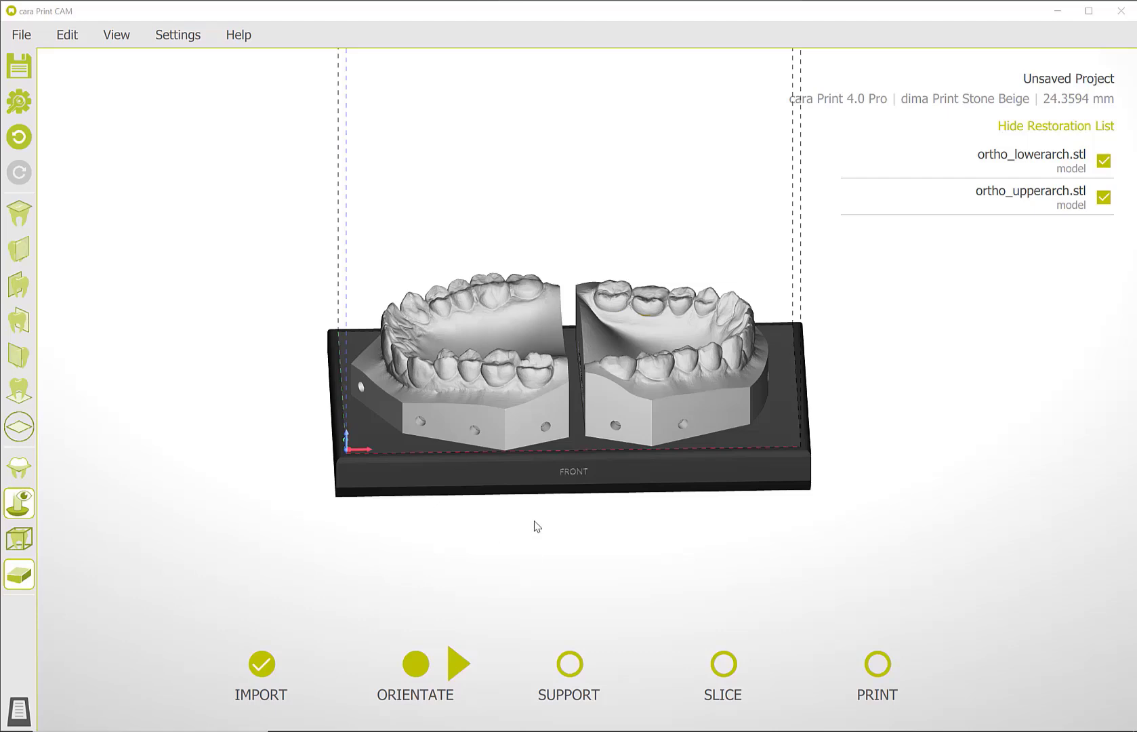
# Lay the ortho_upperarch model flat and snap it to the floor.
pyautogui.moveTo(535, 522); pyautogui.dragTo(531, 480, button='right')
pyautogui.rightClick(515, 387)
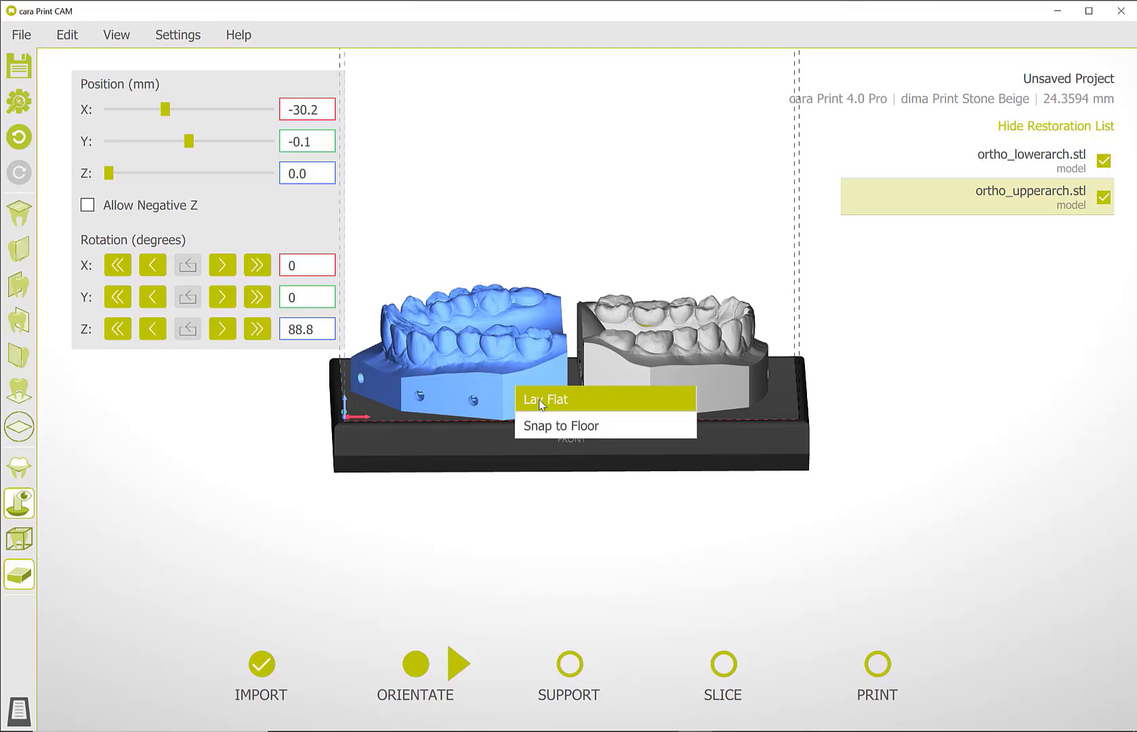
pyautogui.click(541, 405)
pyautogui.rightClick(525, 386)
pyautogui.click(552, 426)
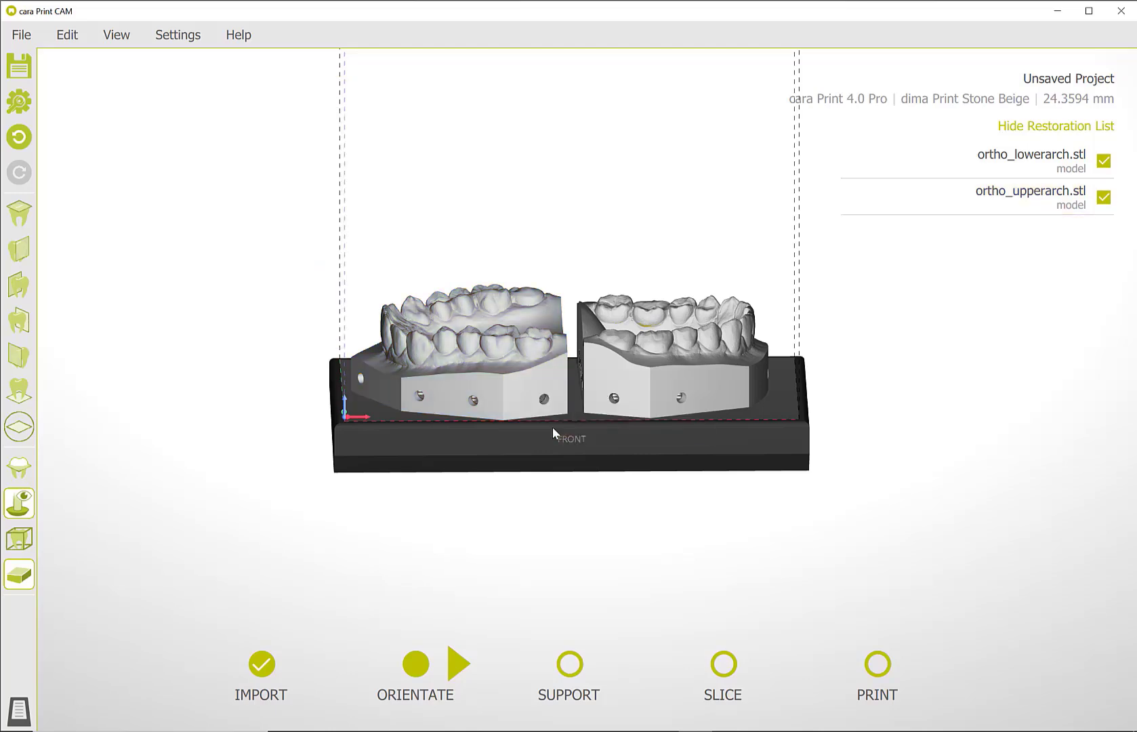
# Lay the ortho_lowerarch model flat and snap it to the floor.
pyautogui.moveTo(553, 428)
pyautogui.mouseDown(button='right')
pyautogui.moveTo(569, 339)
pyautogui.moveTo(564, 420)
pyautogui.mouseUp(button='right')
pyautogui.rightClick(647, 369)
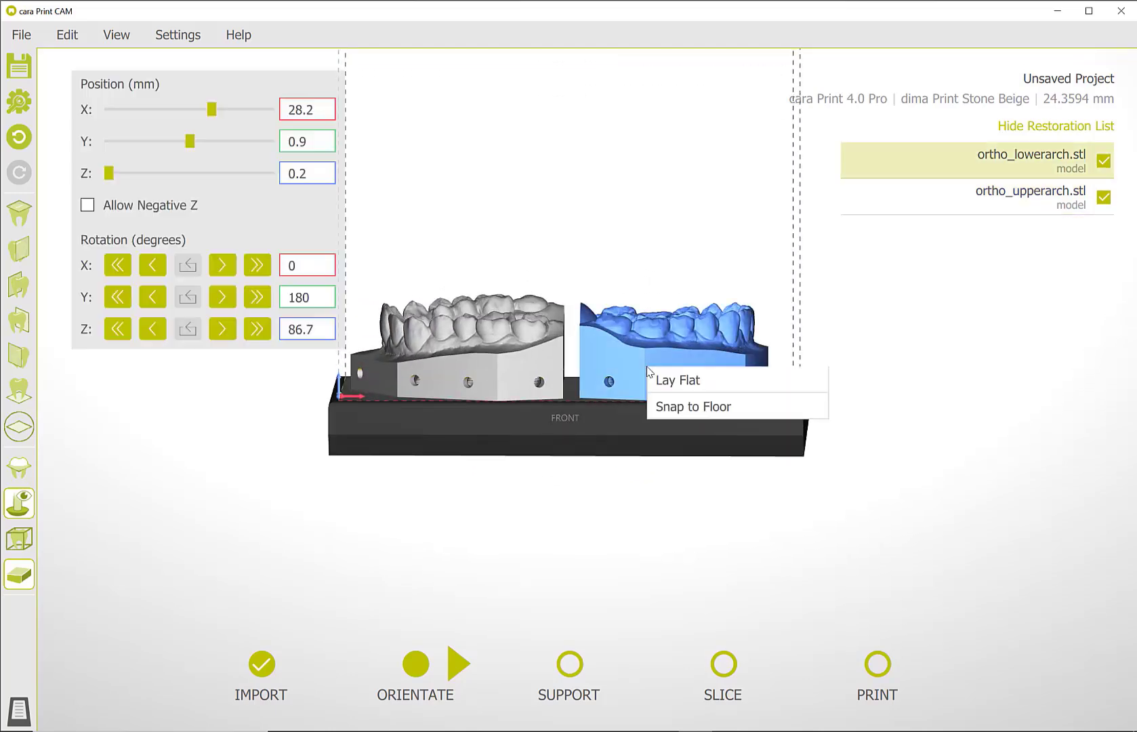
pyautogui.click(663, 379)
pyautogui.rightClick(653, 366)
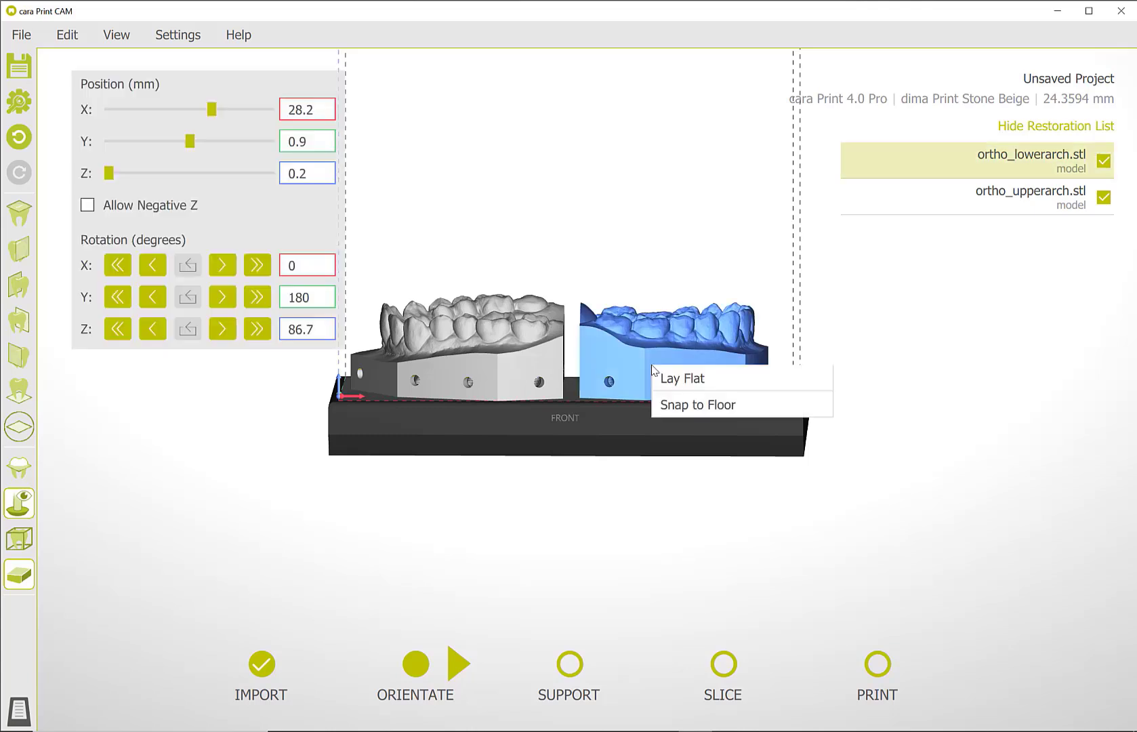
pyautogui.click(682, 405)
# Allow negative Z values and set the ortho_upperarch model's Z position to -0.1 mm.
pyautogui.click(152, 206)
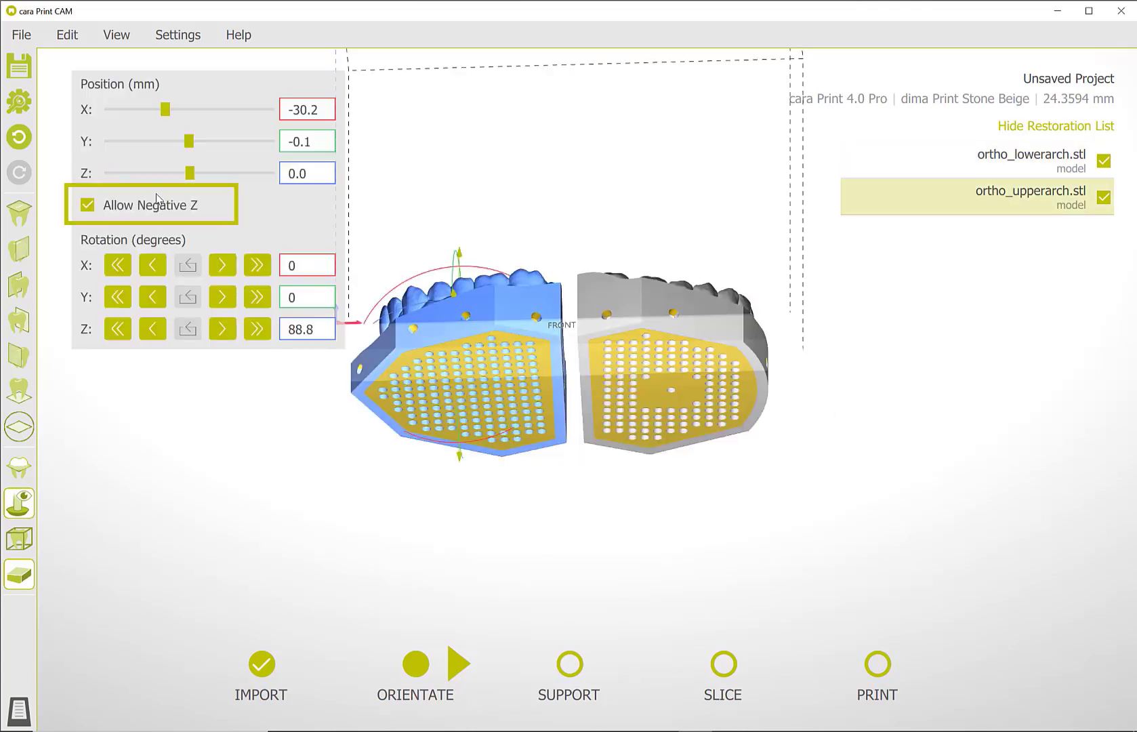
pyautogui.click(328, 175)
pyautogui.write('-0')
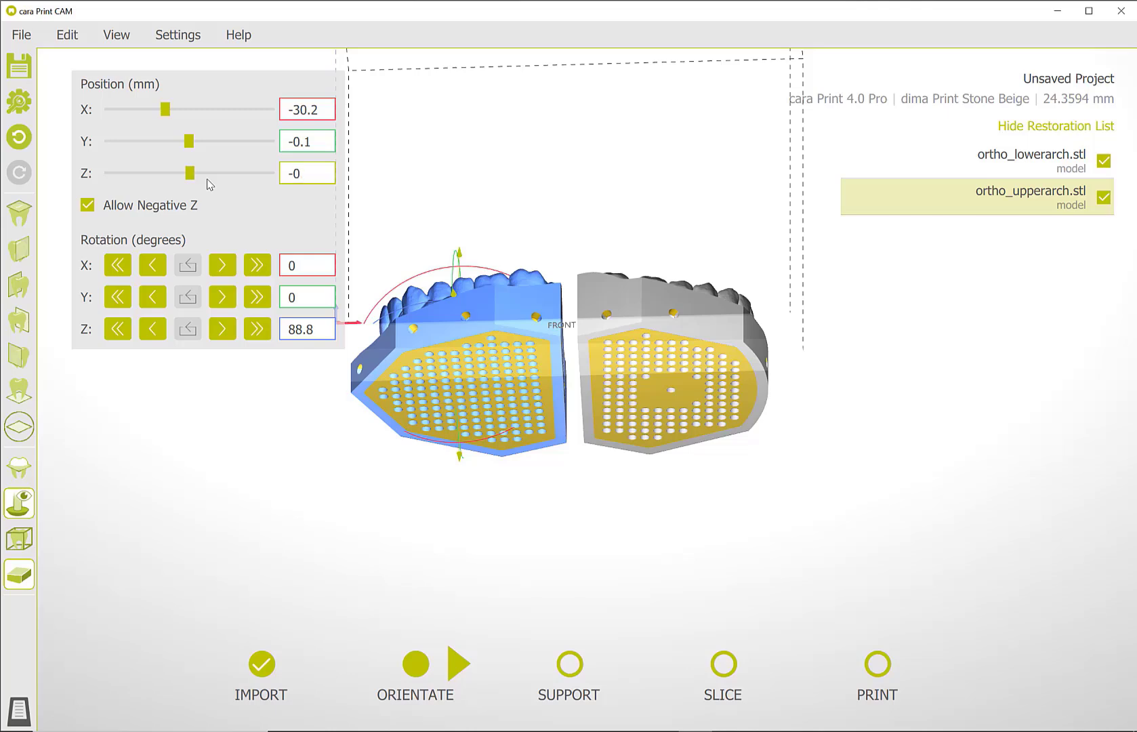
pyautogui.write('.1')
# Set the ortho_lowerarch model's Z position to -0.1 mm.
pyautogui.click(637, 308)
pyautogui.moveTo(308, 168); pyautogui.dragTo(234, 167)
pyautogui.write('-')
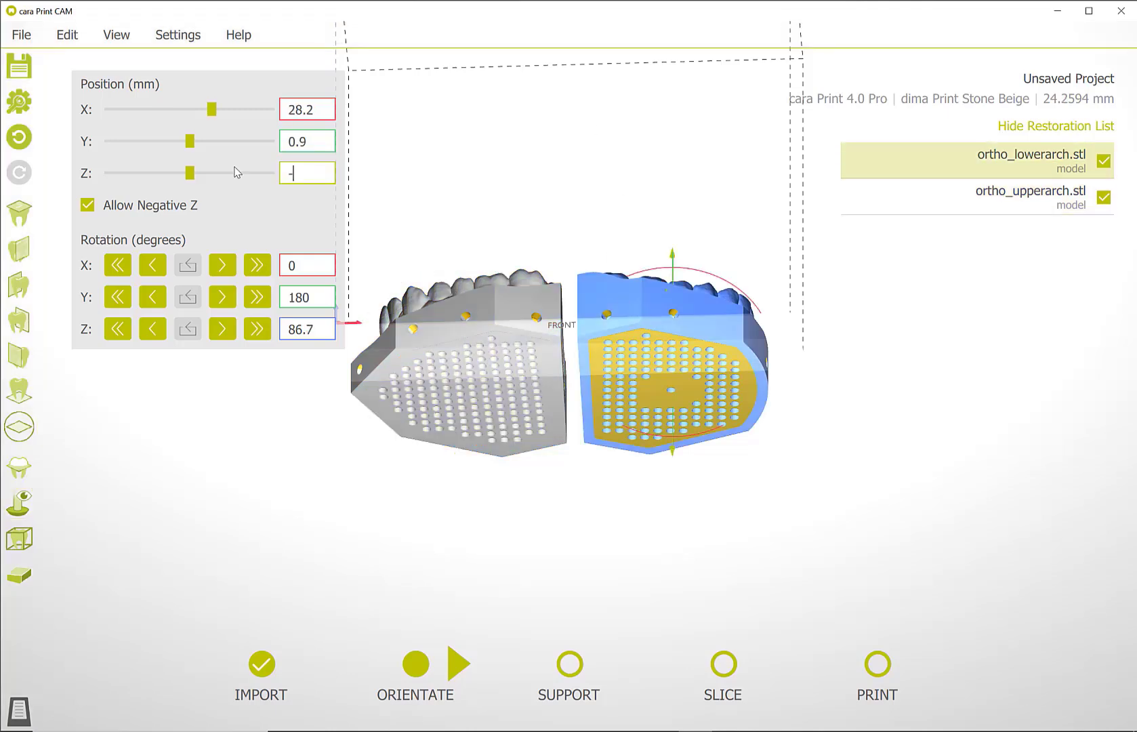
pyautogui.write('0.1')
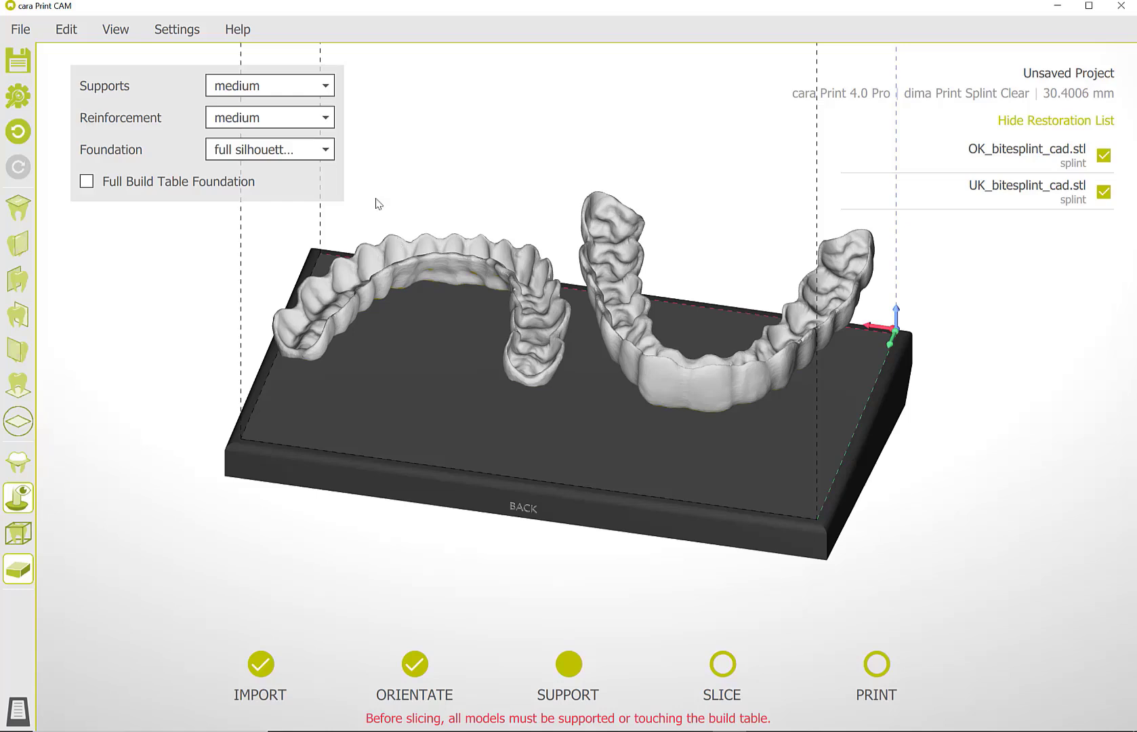
# Choose medium reinforcement and add a reinforcement bar between the two rear ends of the UK_bitesplint_cad arch.
pyautogui.click(326, 118)
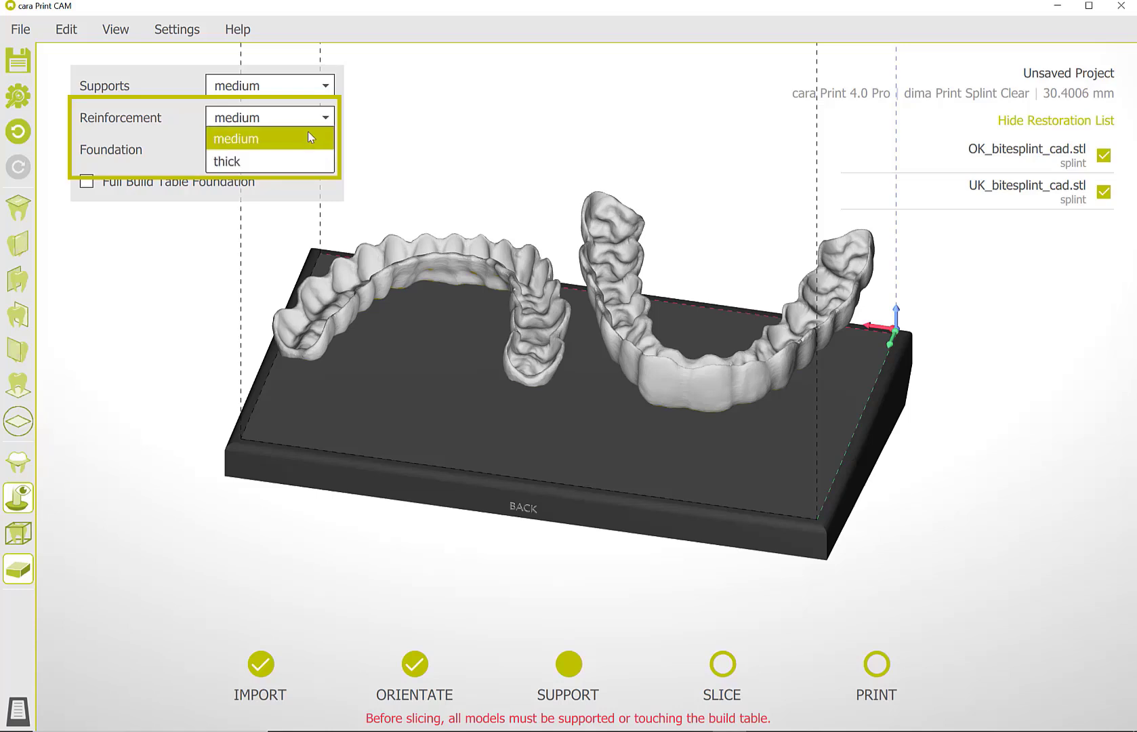
pyautogui.click(309, 134)
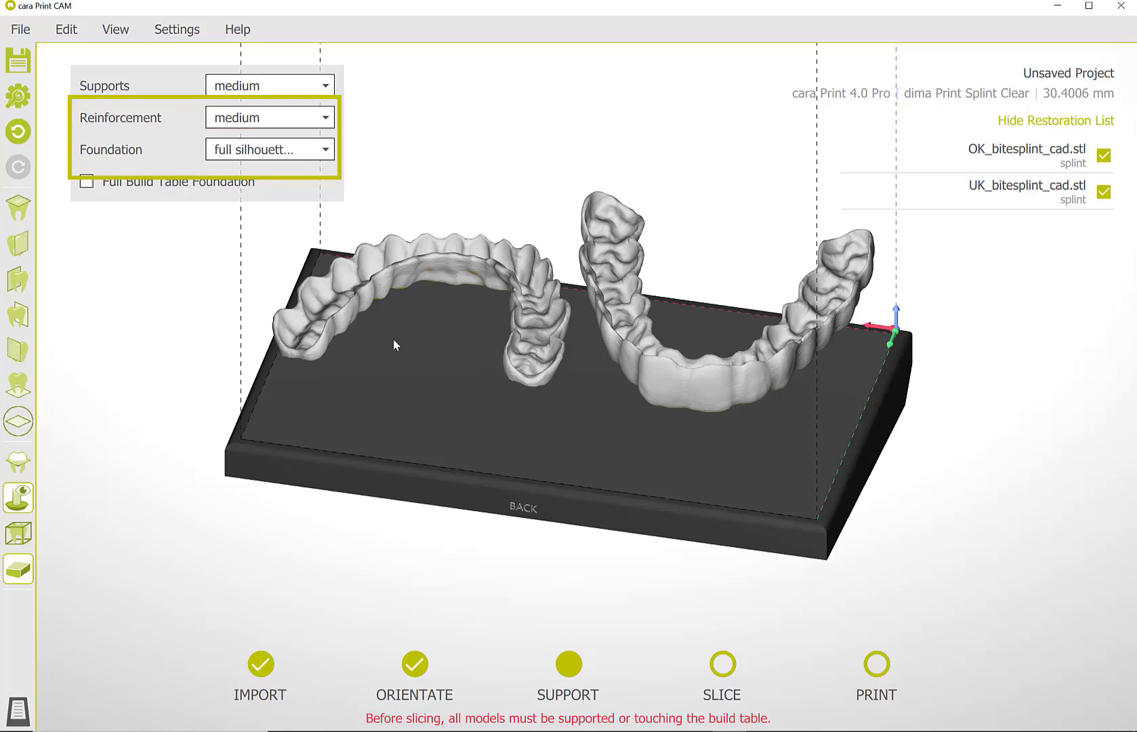
pyautogui.rightClick(340, 328)
pyautogui.click(364, 357)
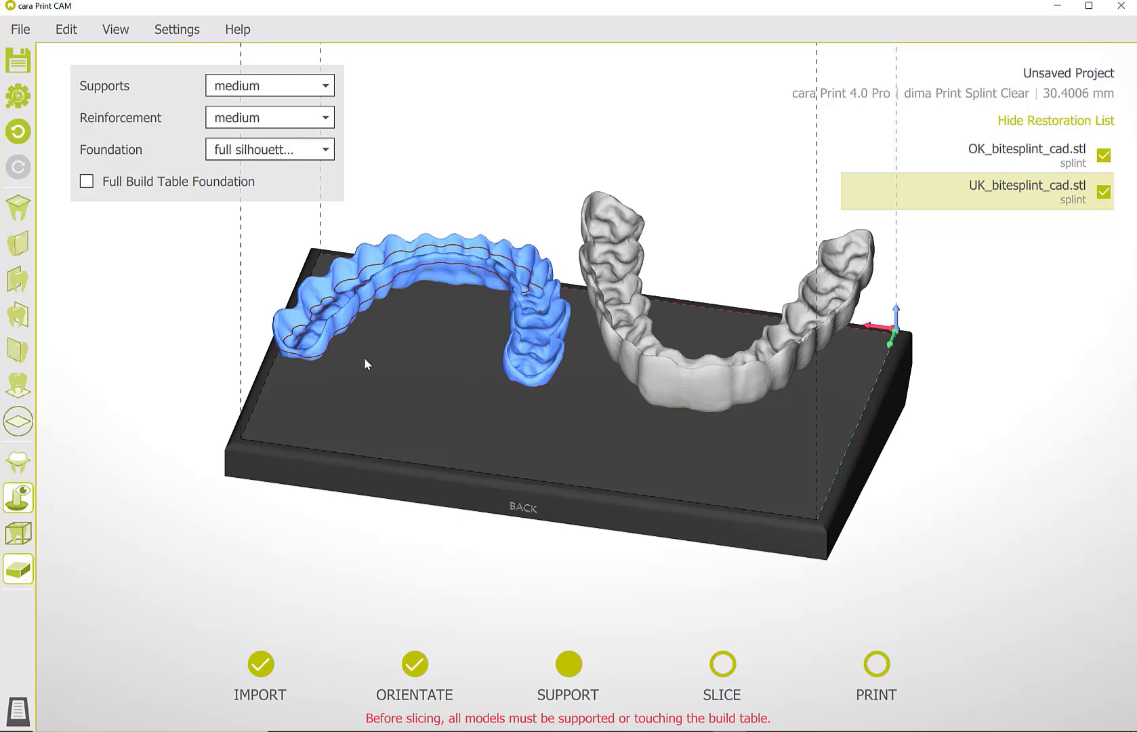
pyautogui.click(336, 324)
pyautogui.moveTo(433, 426); pyautogui.dragTo(604, 383, button='right')
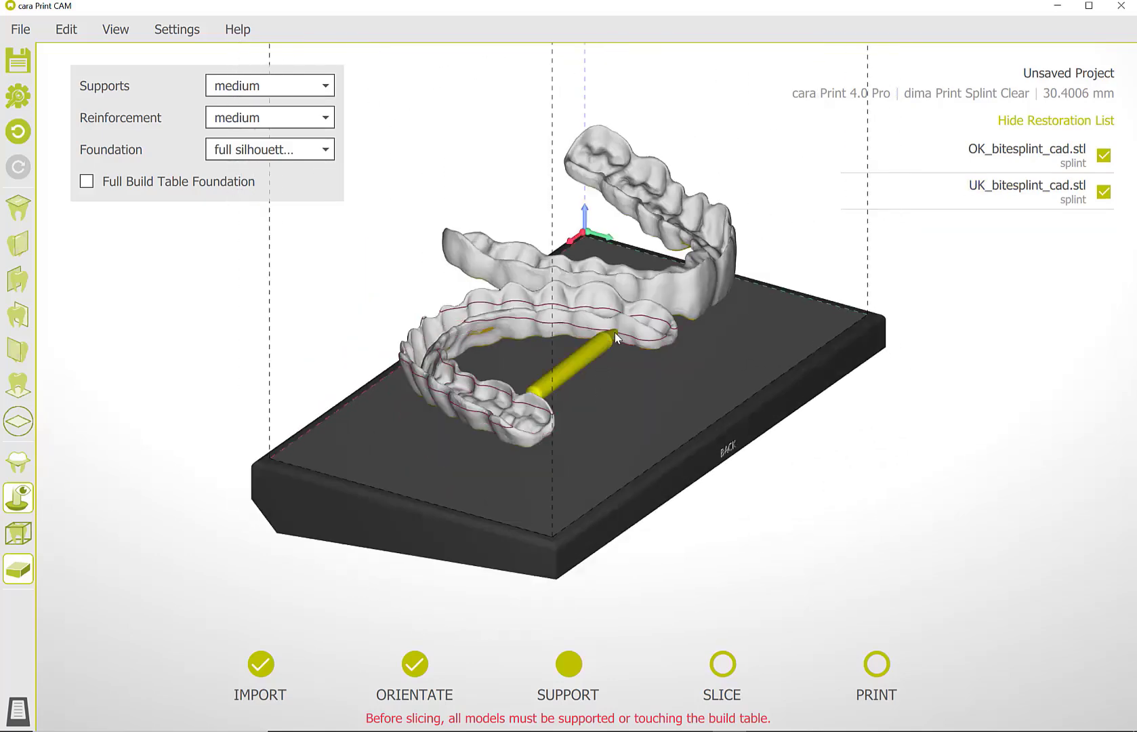
pyautogui.click(614, 332)
# Add a second medium reinforcement bar across the middle of the UK_bitesplint_cad arch, in front of the existing bar.
pyautogui.moveTo(615, 332); pyautogui.dragTo(387, 363, button='right')
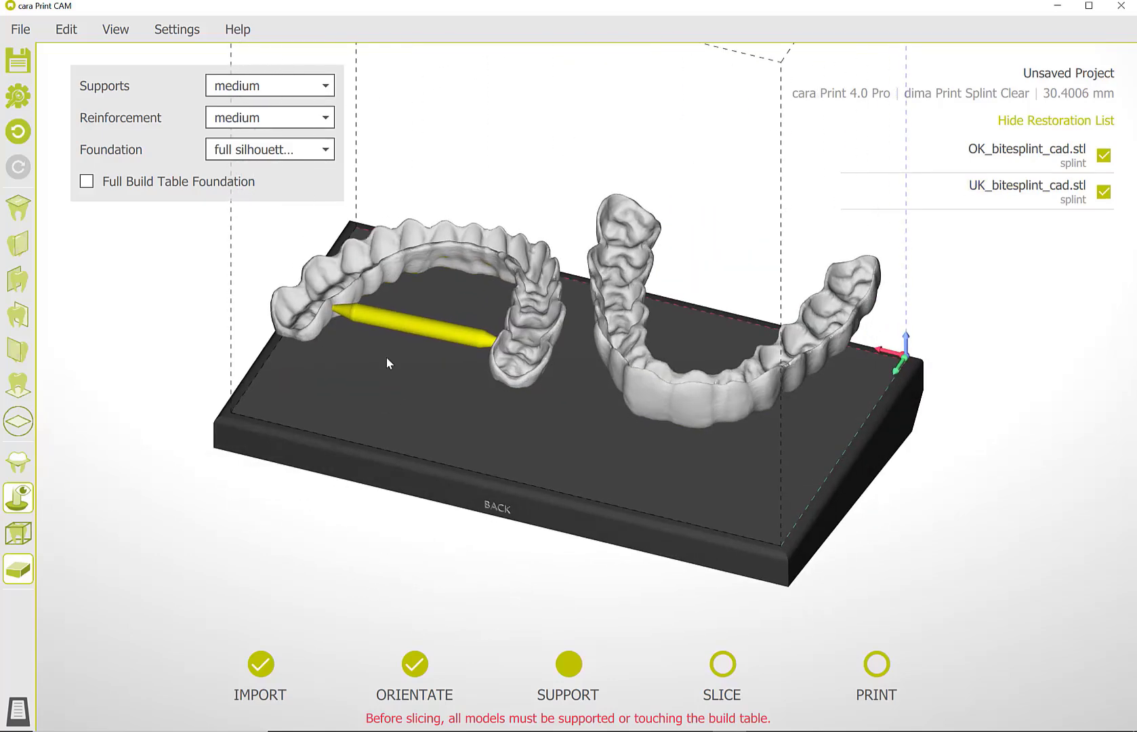
pyautogui.rightClick(390, 276)
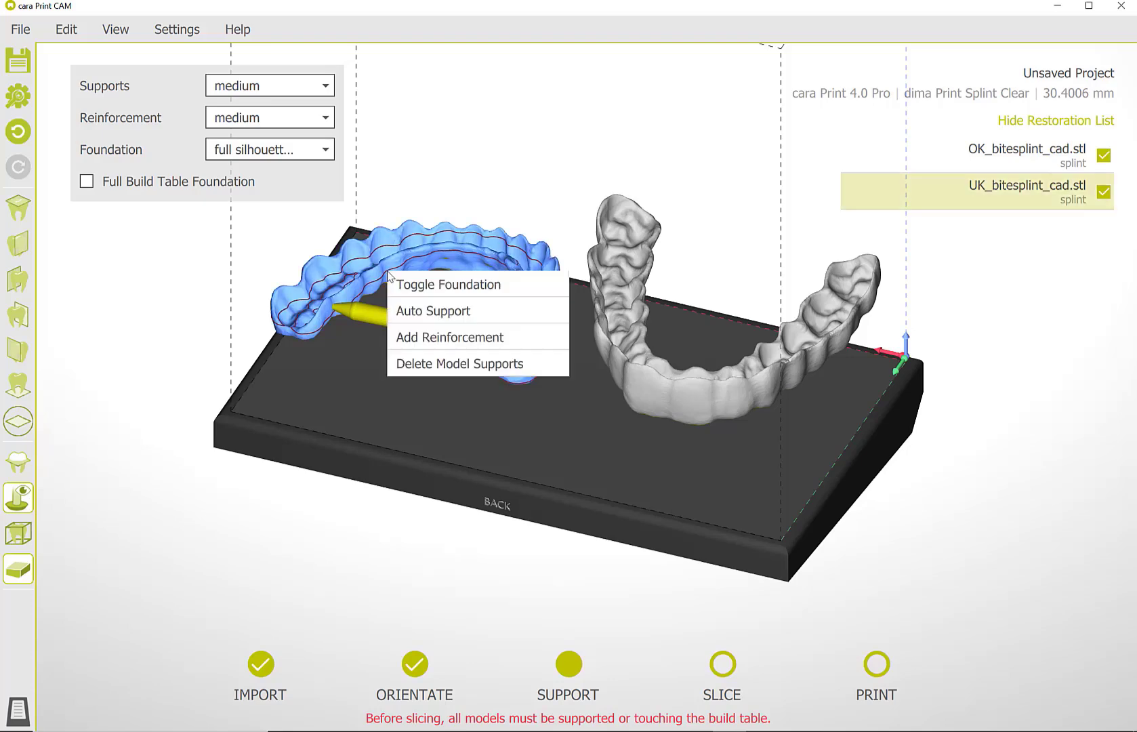
pyautogui.click(406, 332)
pyautogui.moveTo(529, 383); pyautogui.dragTo(580, 355, button='right')
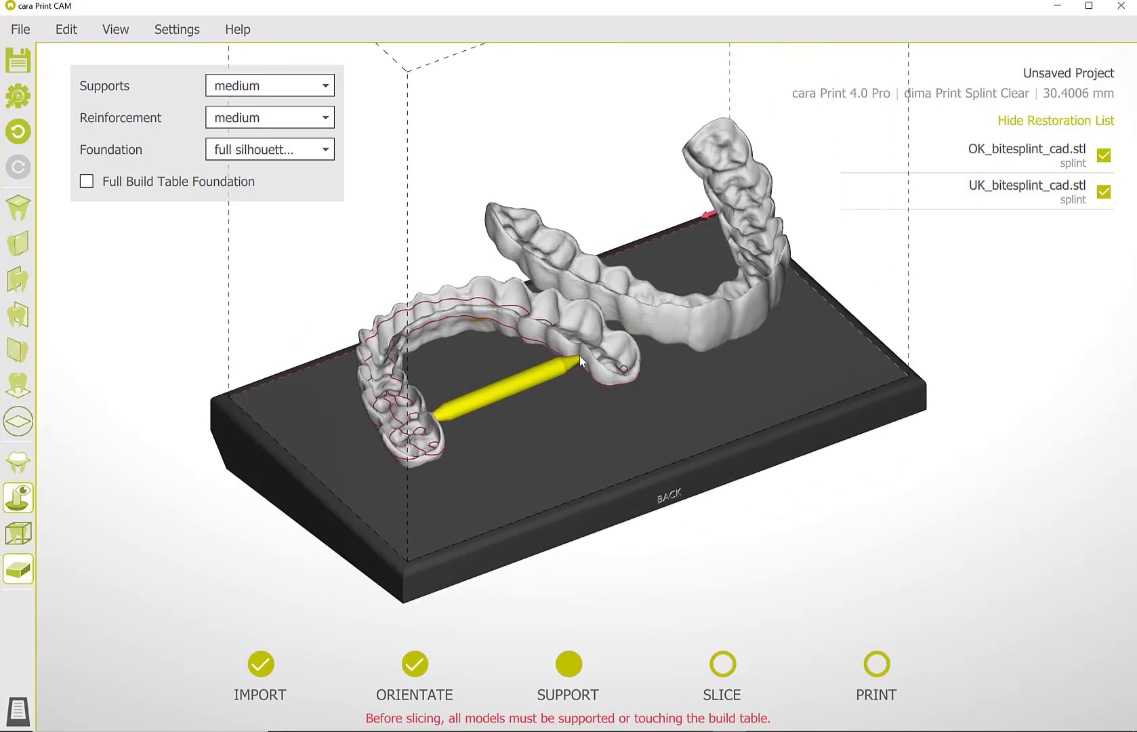
pyautogui.click(517, 328)
# Place two medium supports side by side under the front edge of the OK_bitesplint_cad splint.
pyautogui.moveTo(552, 459); pyautogui.dragTo(596, 465, button='right')
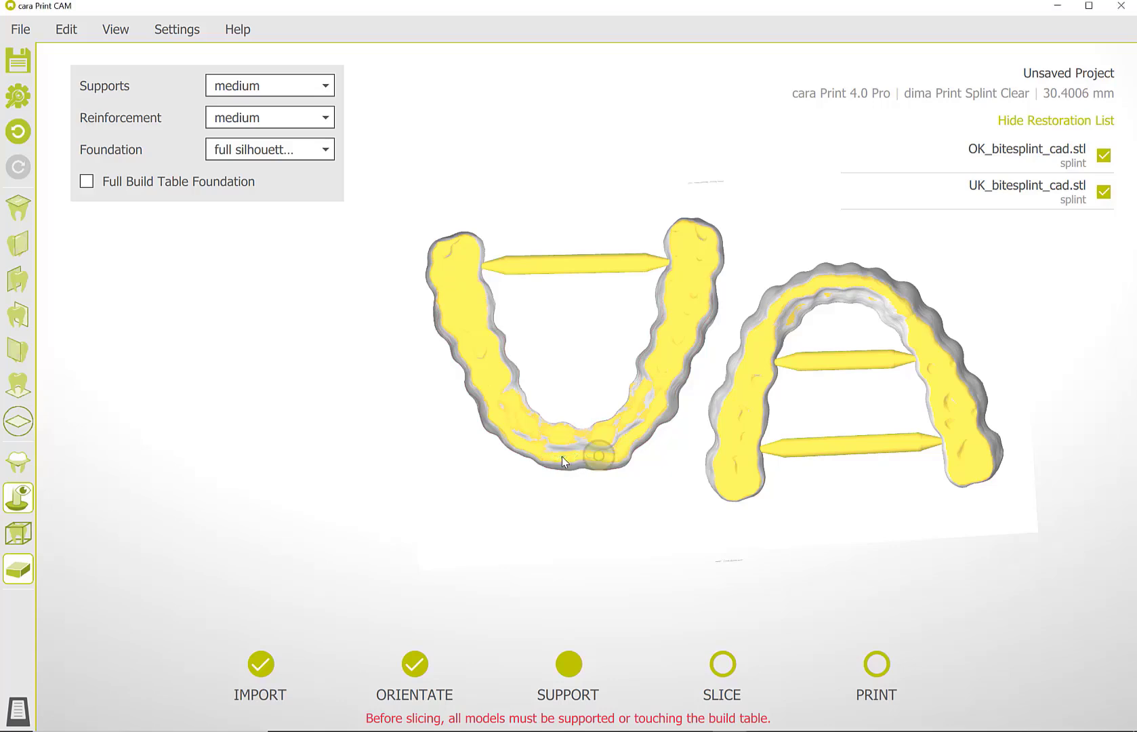
pyautogui.moveTo(610, 475); pyautogui.dragTo(607, 627, button='right')
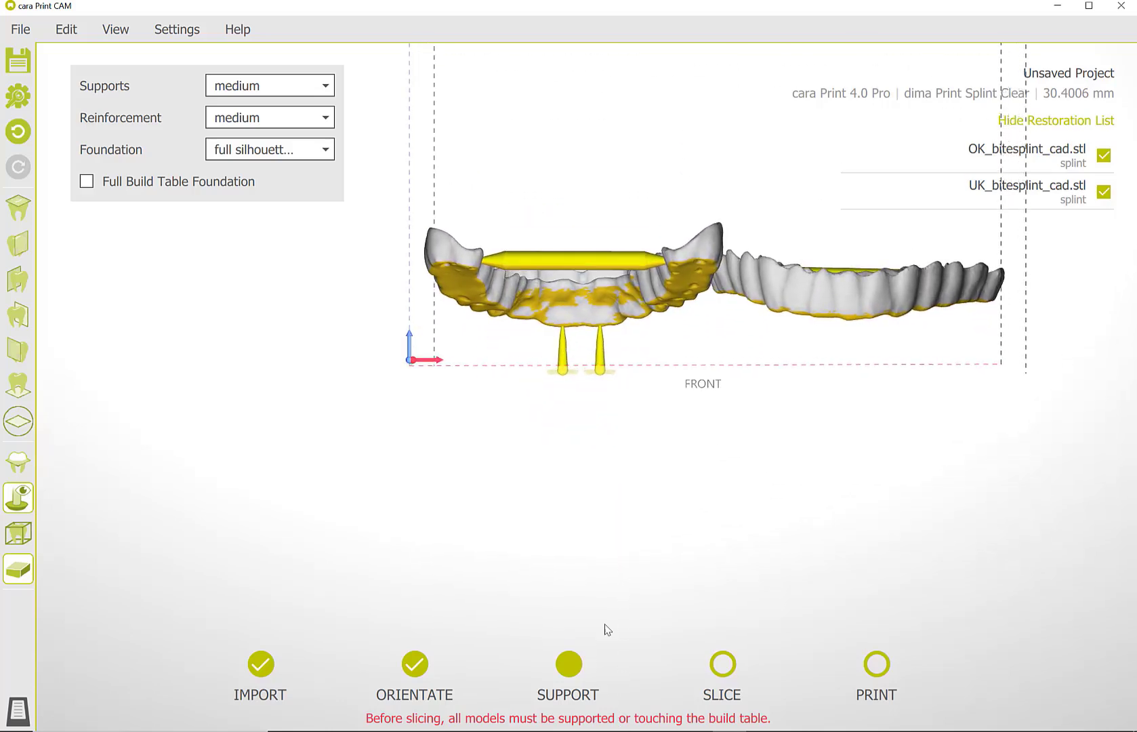
pyautogui.scroll(2, 580, 505)
pyautogui.scroll(2, 589, 454)
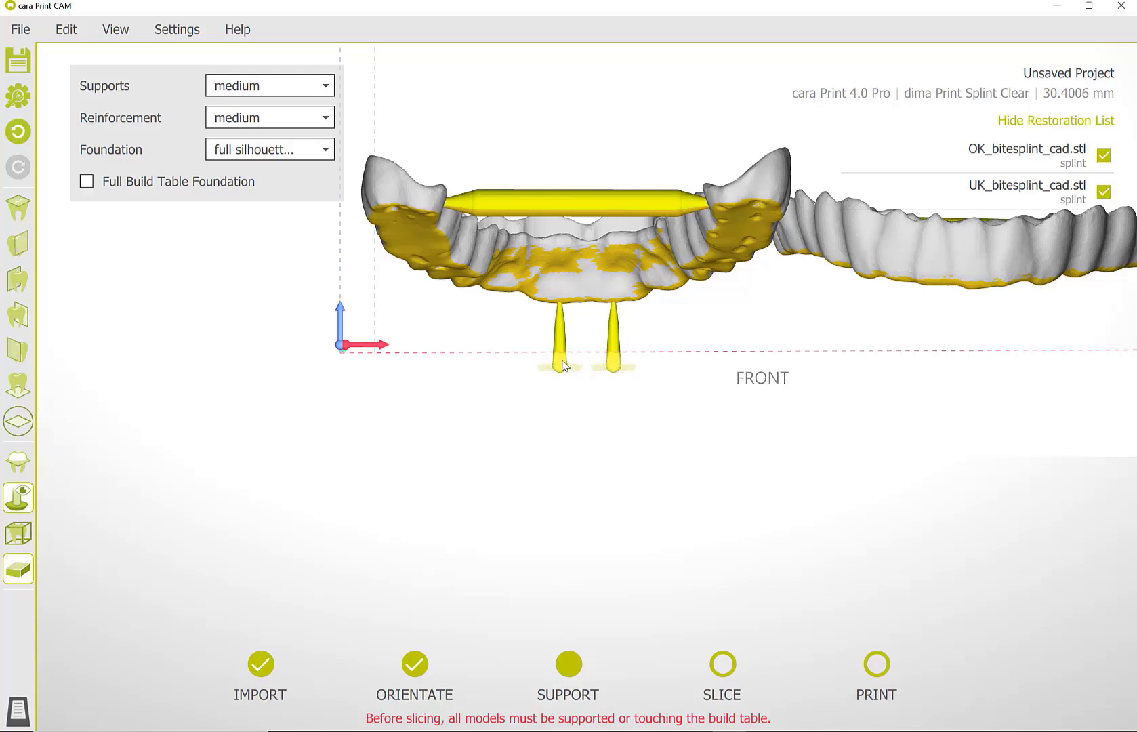
# Set one front support's tip radius to 0.35, joint radius 0.64, base radius 1.02, foundation radius 4.67 and foundation thickness 0.73 mm.
pyautogui.click(562, 351)
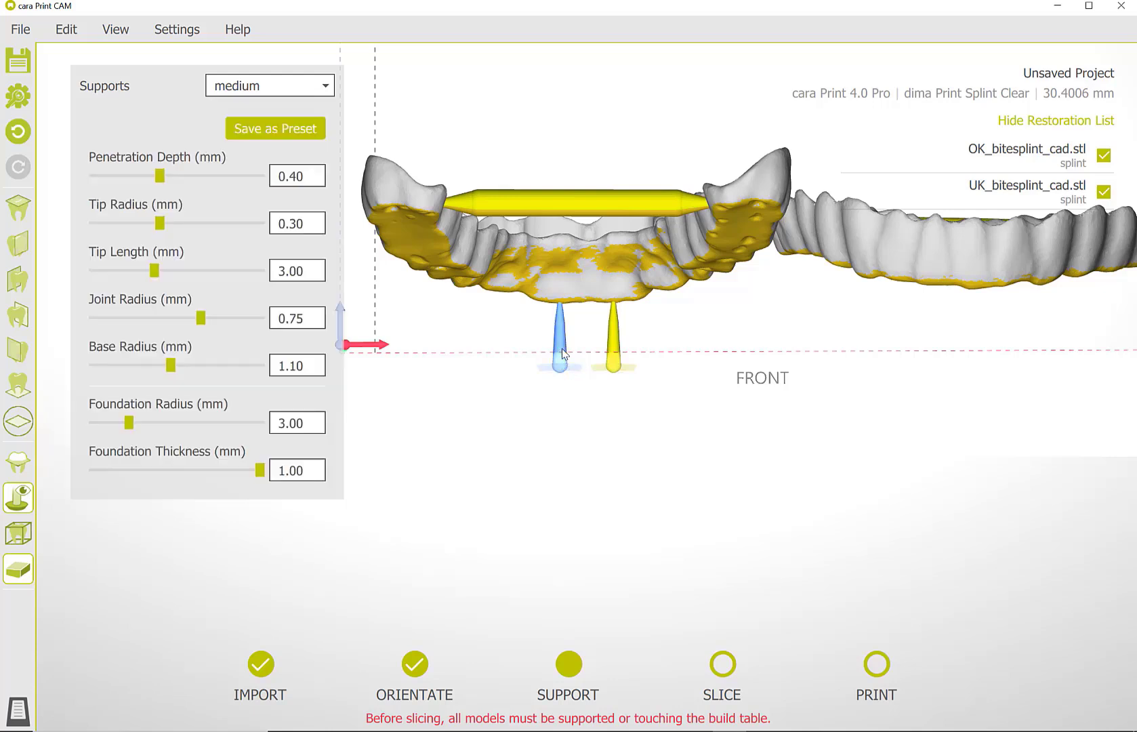
pyautogui.click(618, 349)
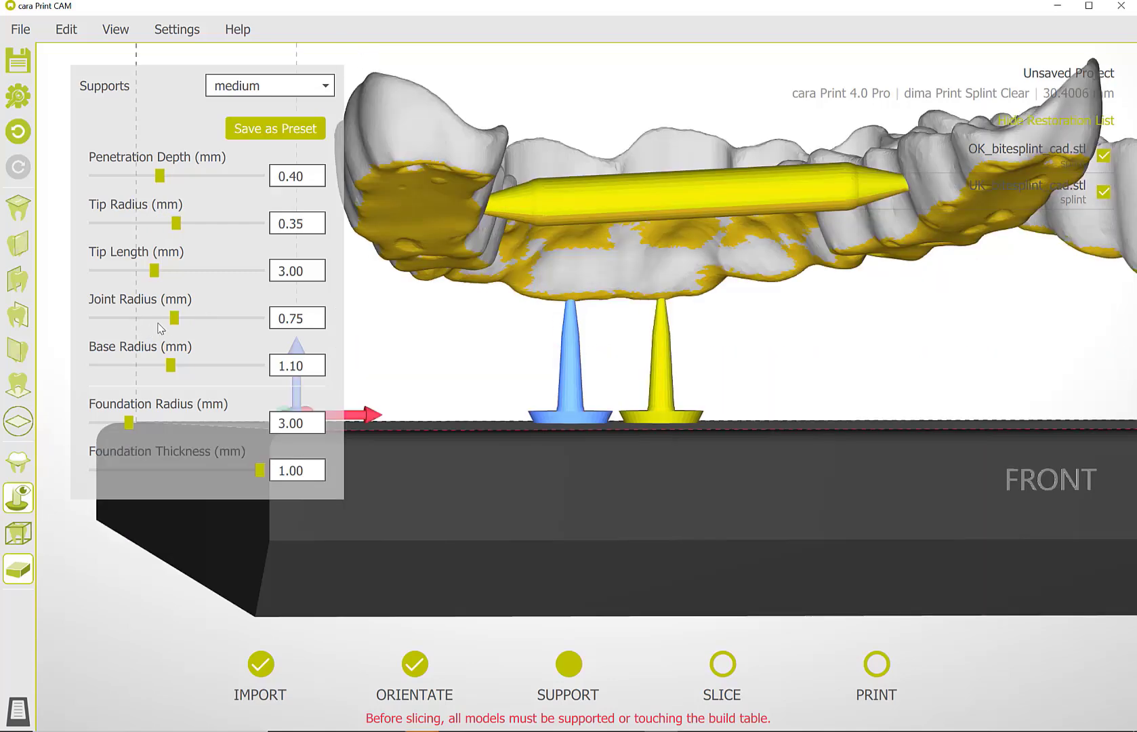
pyautogui.moveTo(175, 318); pyautogui.dragTo(155, 320)
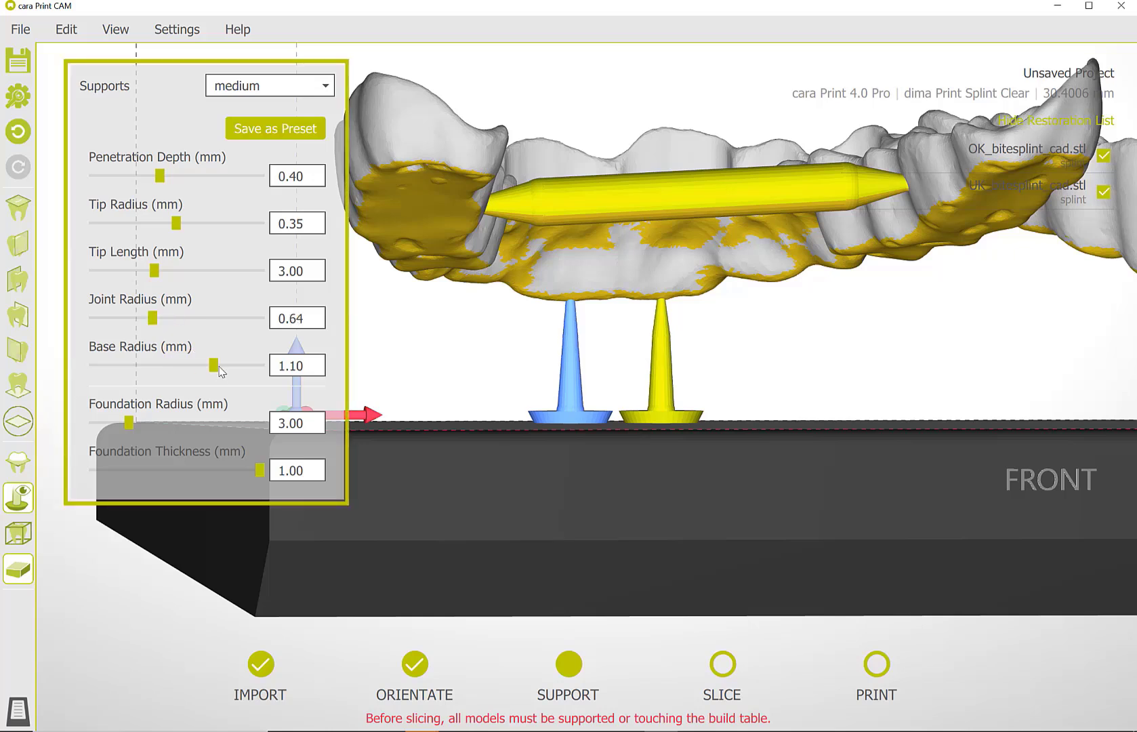
pyautogui.moveTo(215, 368); pyautogui.dragTo(180, 373)
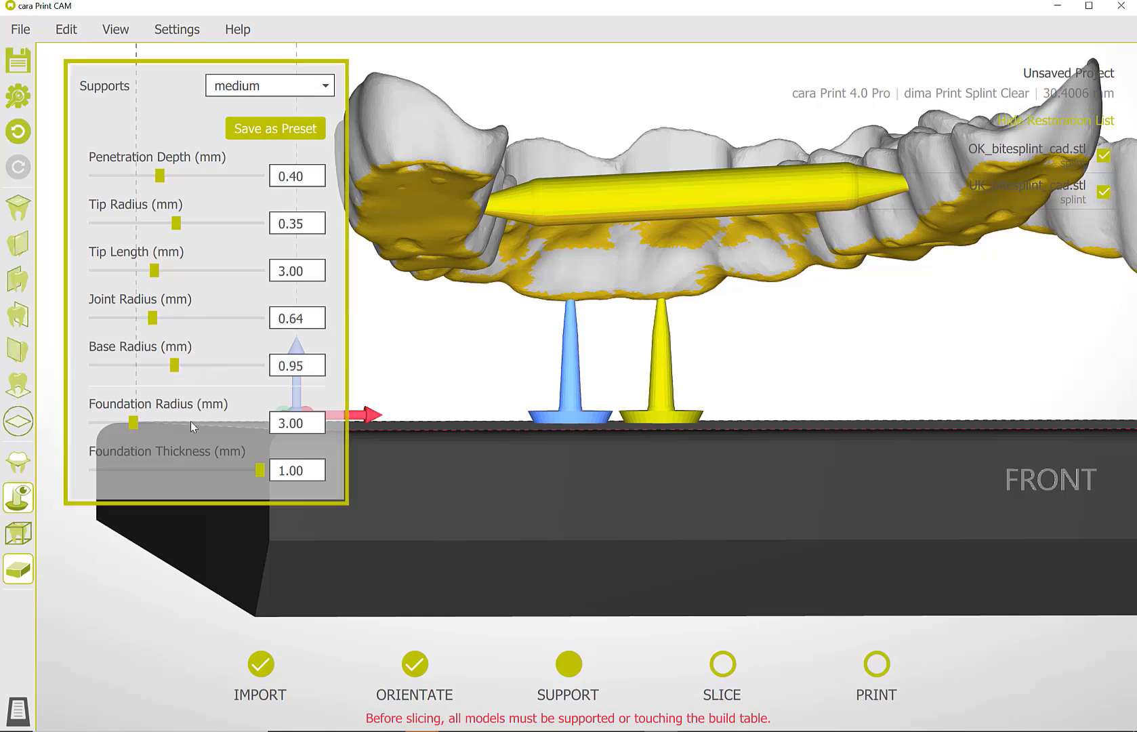
pyautogui.moveTo(133, 425); pyautogui.dragTo(164, 427)
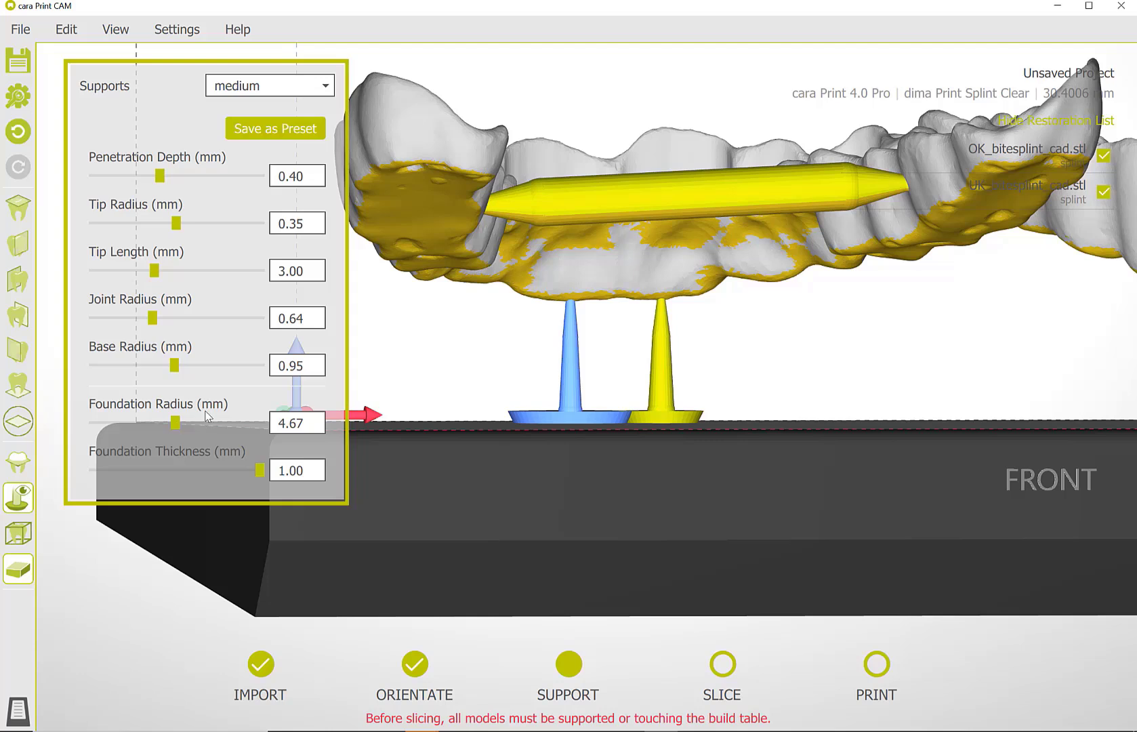
pyautogui.moveTo(181, 367); pyautogui.dragTo(199, 369)
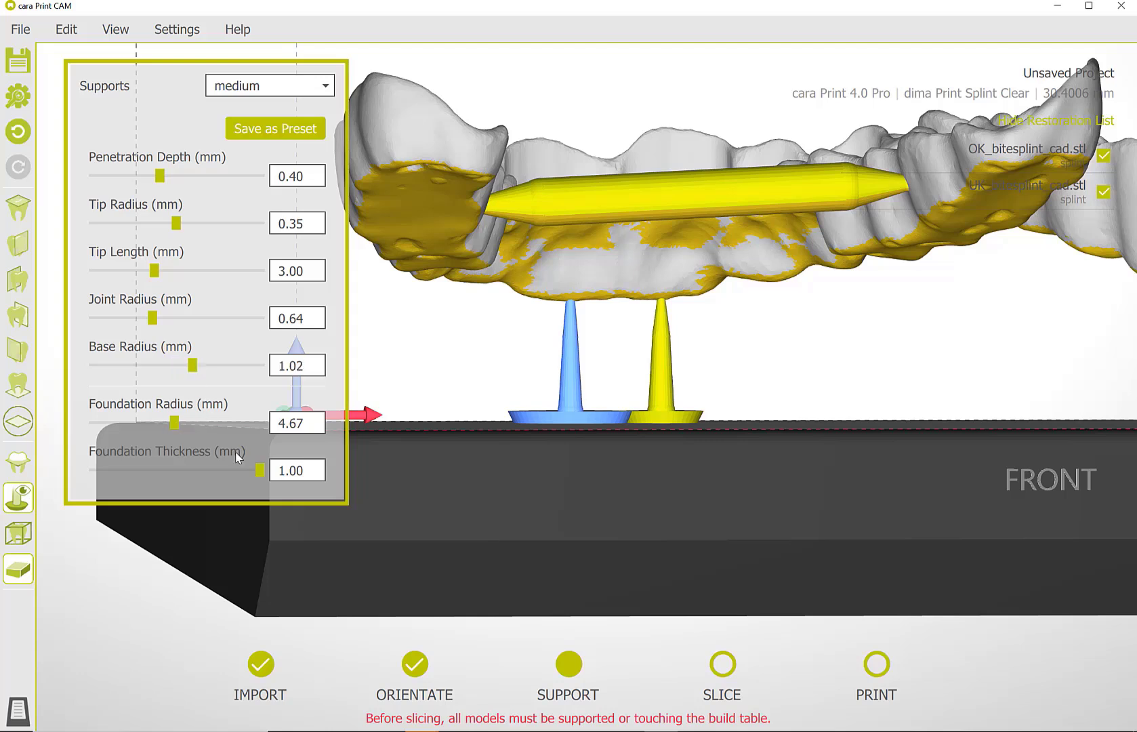
pyautogui.moveTo(261, 472); pyautogui.dragTo(211, 473)
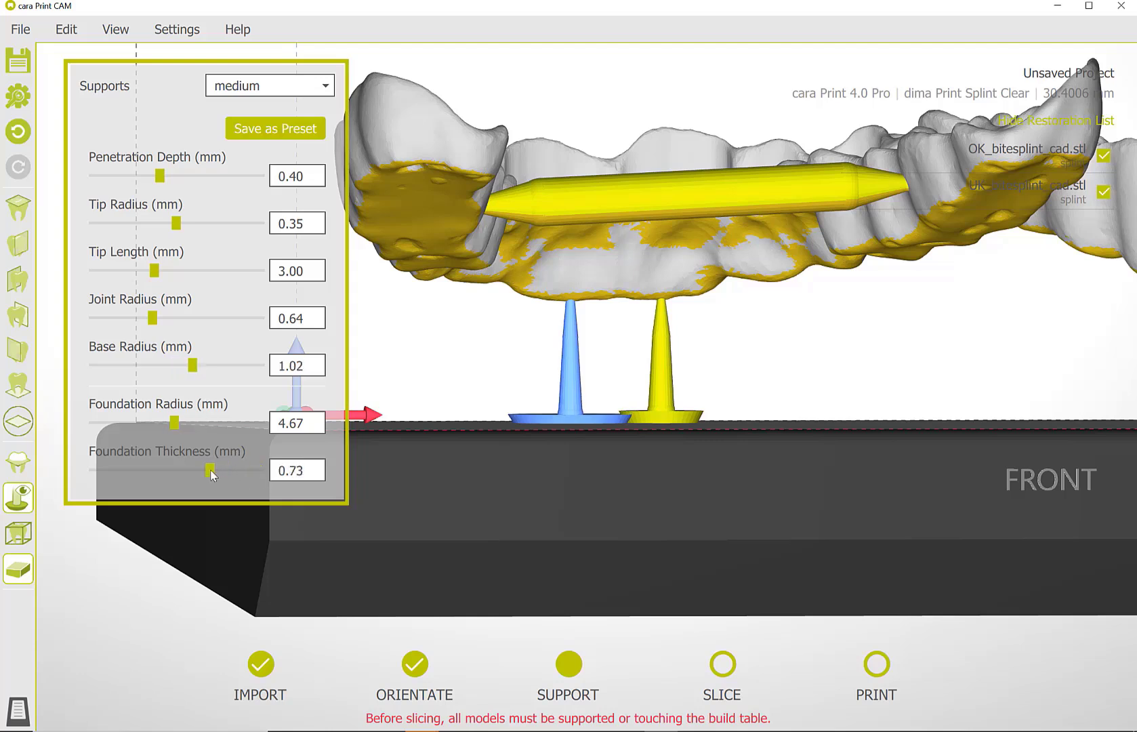
pyautogui.moveTo(558, 433)
pyautogui.mouseDown(button='right')
pyautogui.moveTo(560, 482)
pyautogui.moveTo(564, 427)
pyautogui.mouseUp(button='right')
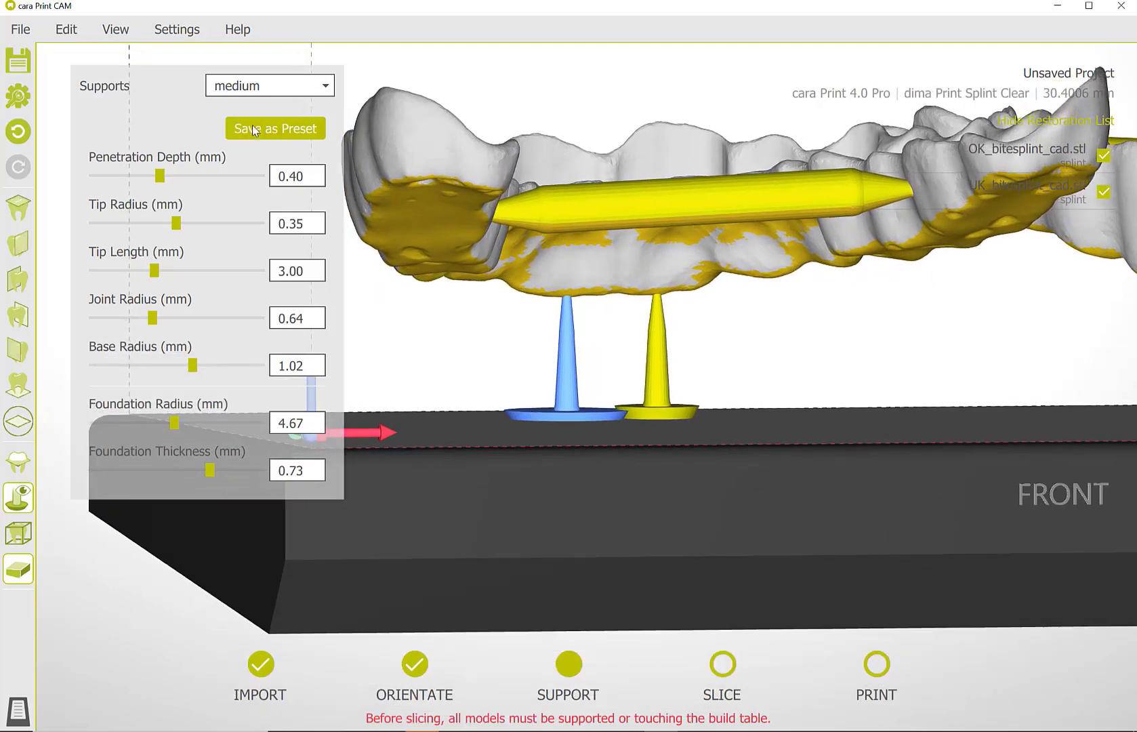
# Save the customized support settings as a preset named Splint1 and choose it as the support type.
pyautogui.click(258, 134)
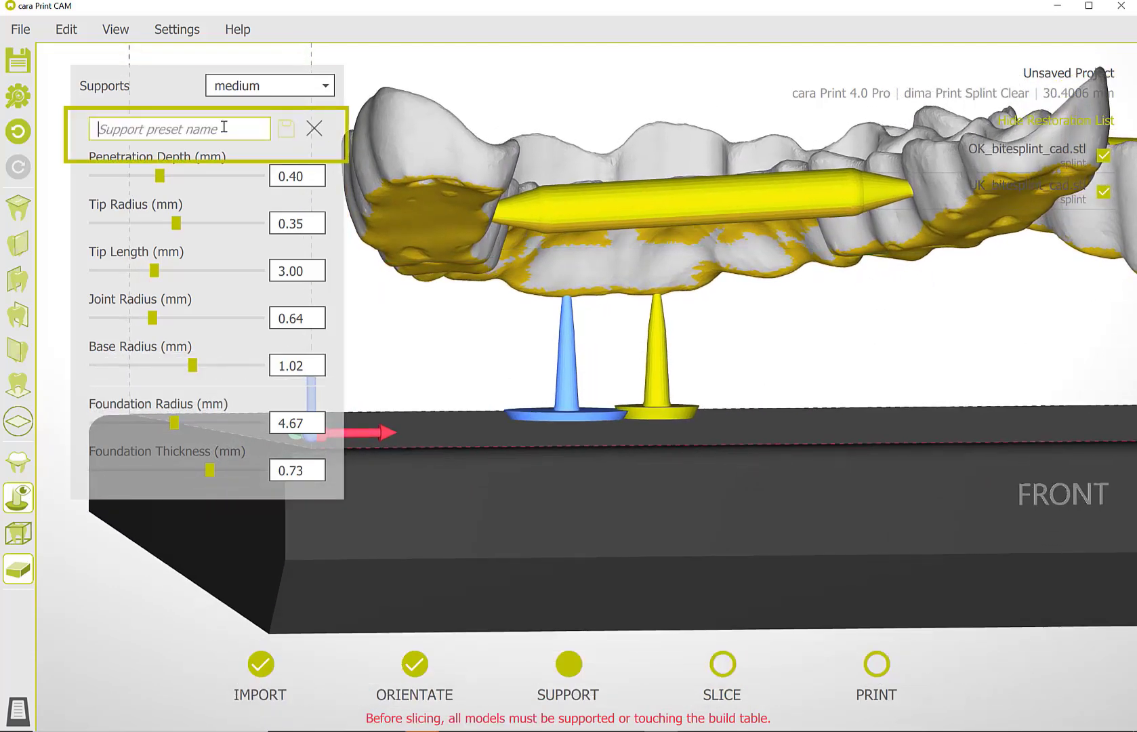
pyautogui.write('Splint1')
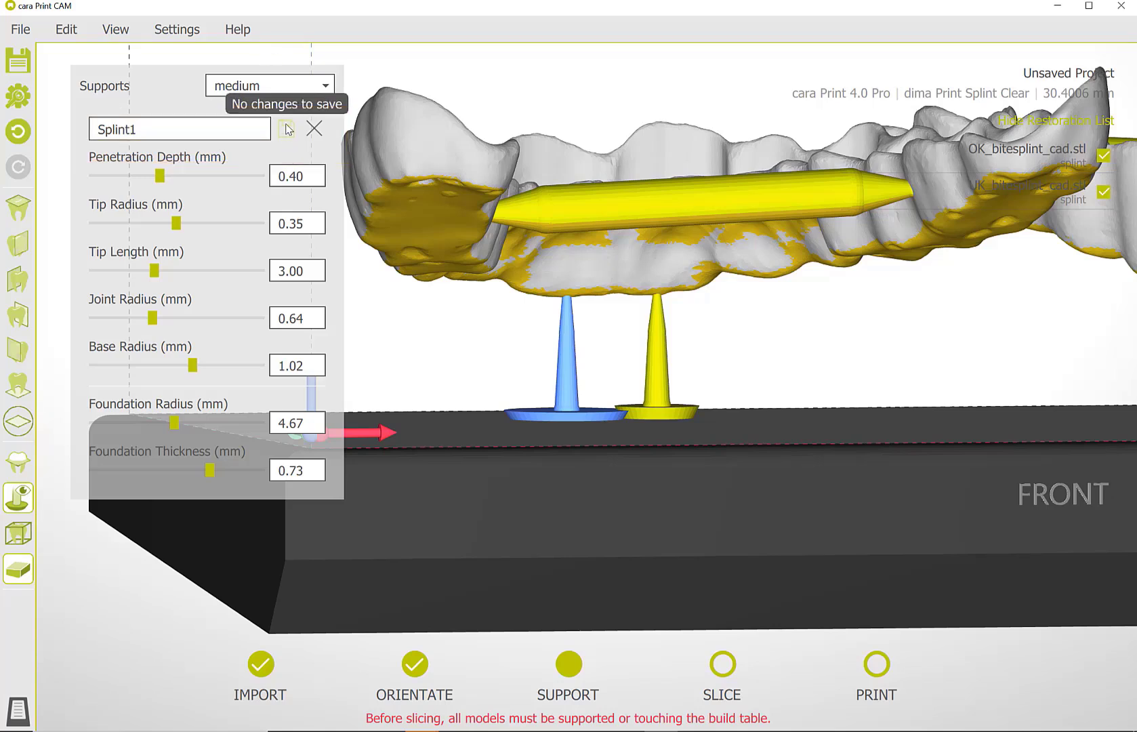
pyautogui.click(327, 87)
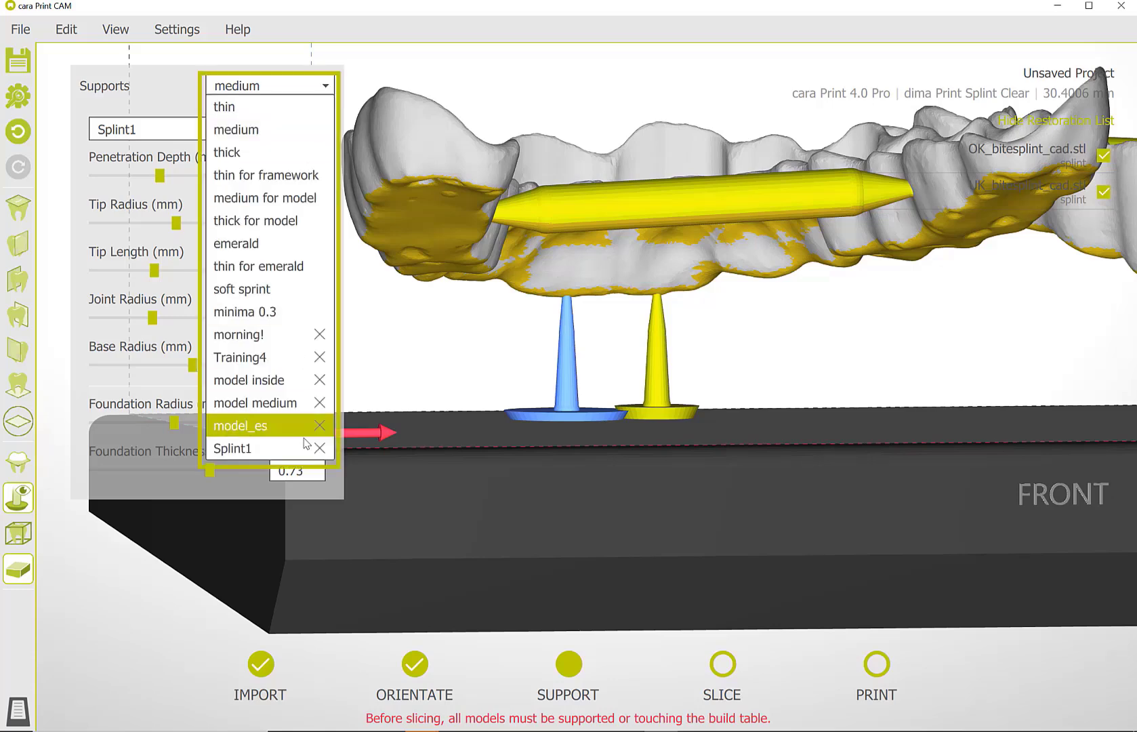
pyautogui.click(297, 458)
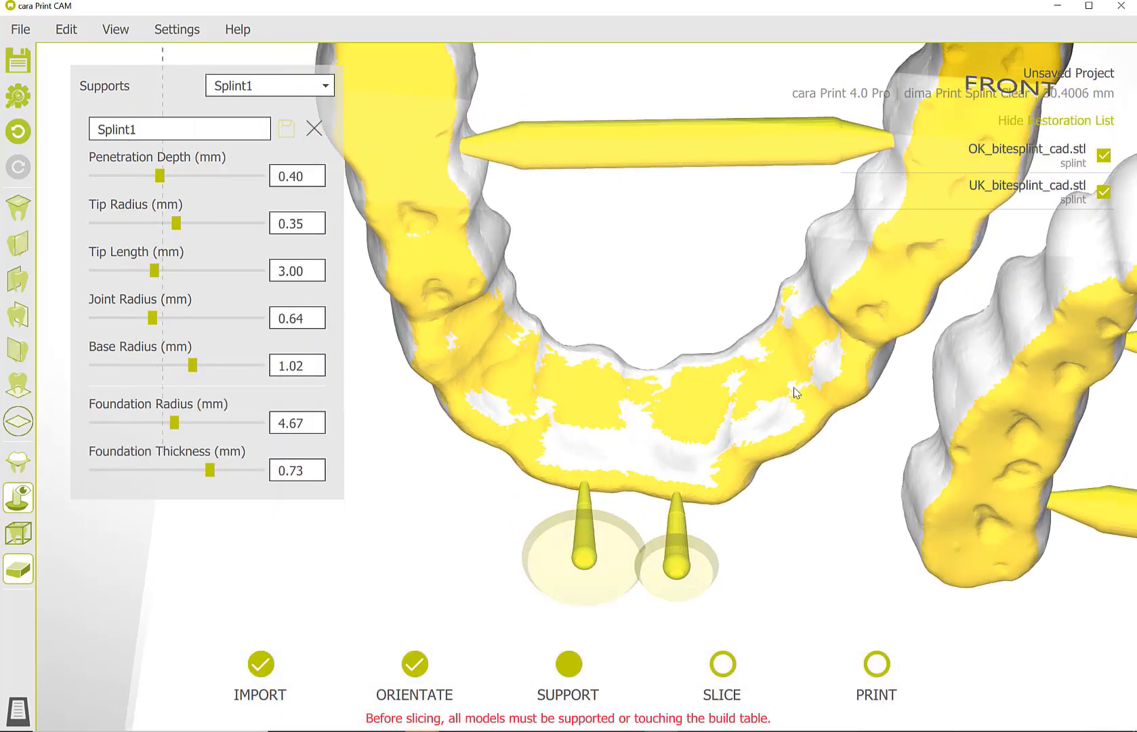
# Place three Splint1 supports along the outer front edge of the OK_bitesplint_cad splint, on either side of the existing two.
pyautogui.click(783, 449)
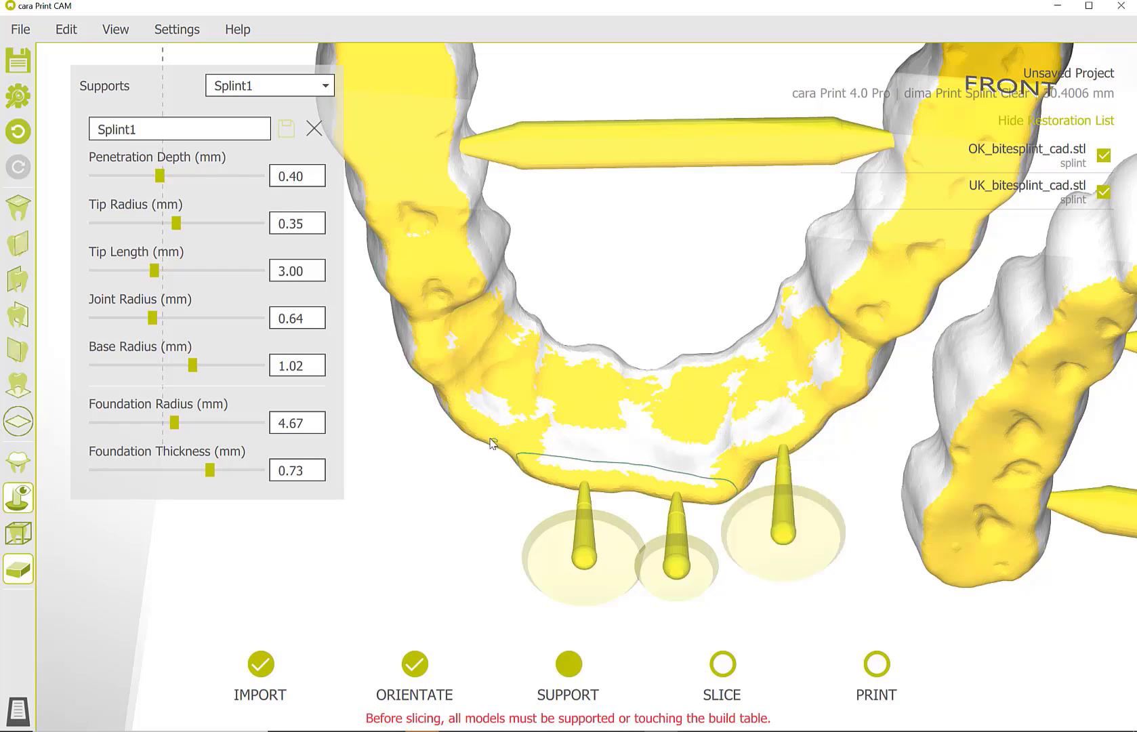
pyautogui.click(493, 444)
pyautogui.click(429, 365)
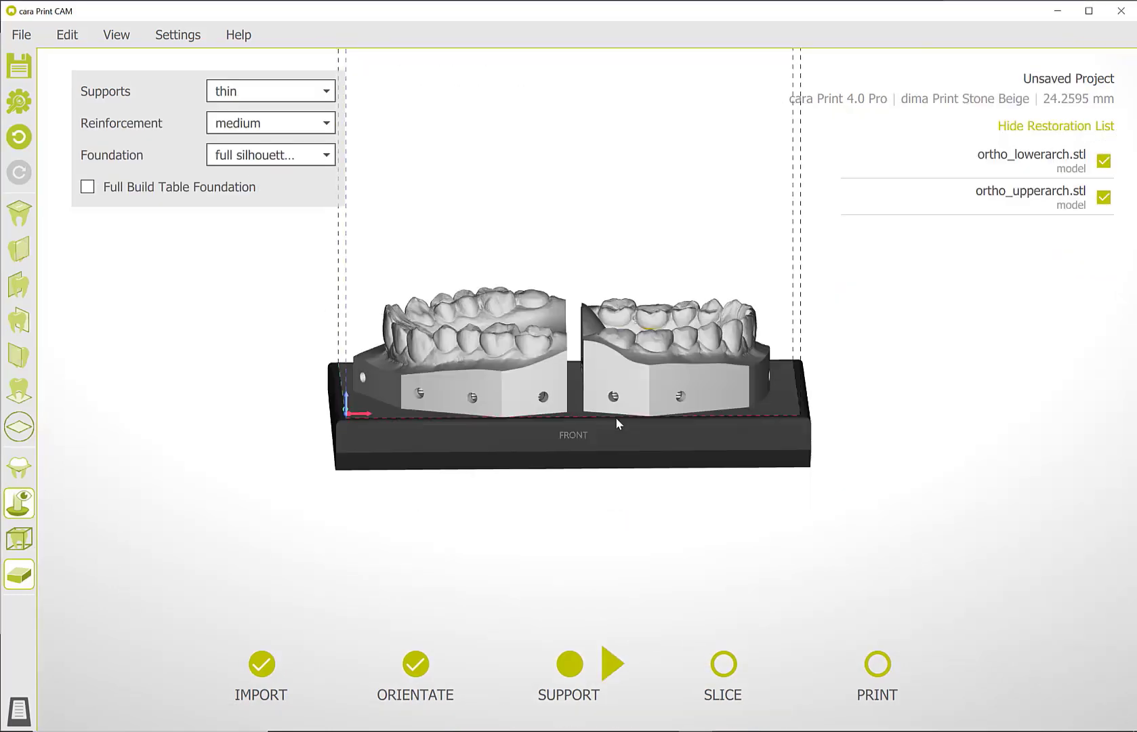
pyautogui.moveTo(615, 417); pyautogui.dragTo(609, 299)
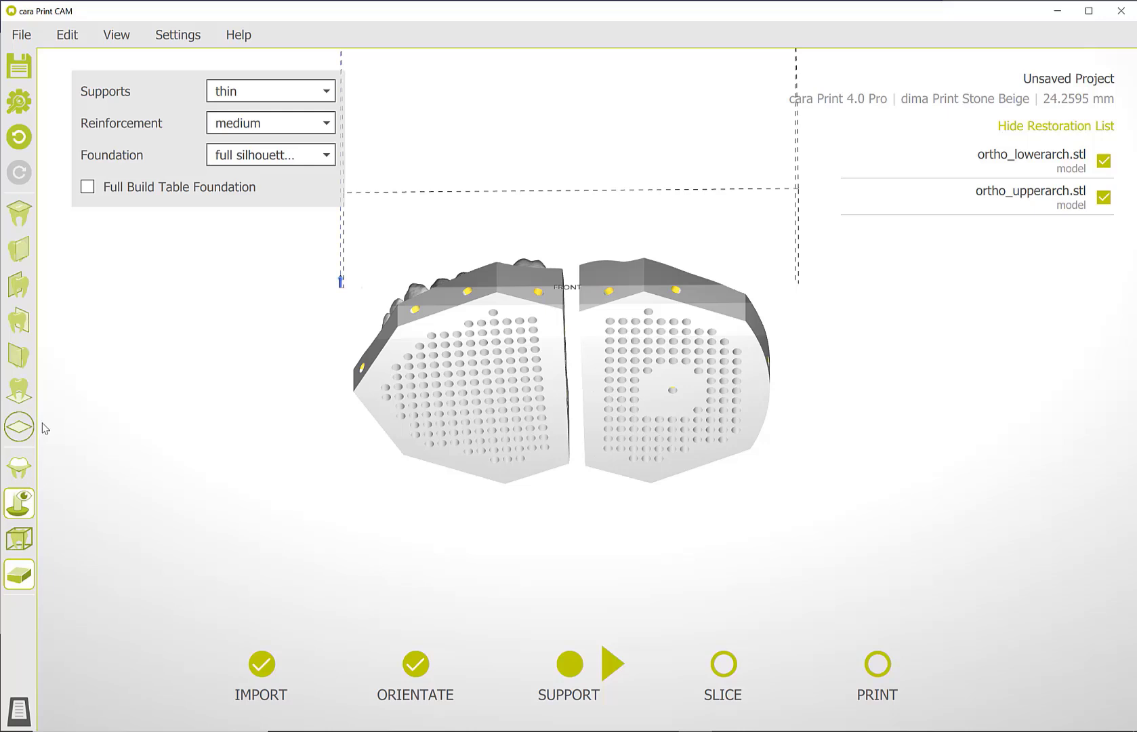
# Turn on the clipping planes and raise the lower Z limit to cut away the bases of both ortho models.
pyautogui.click(17, 466)
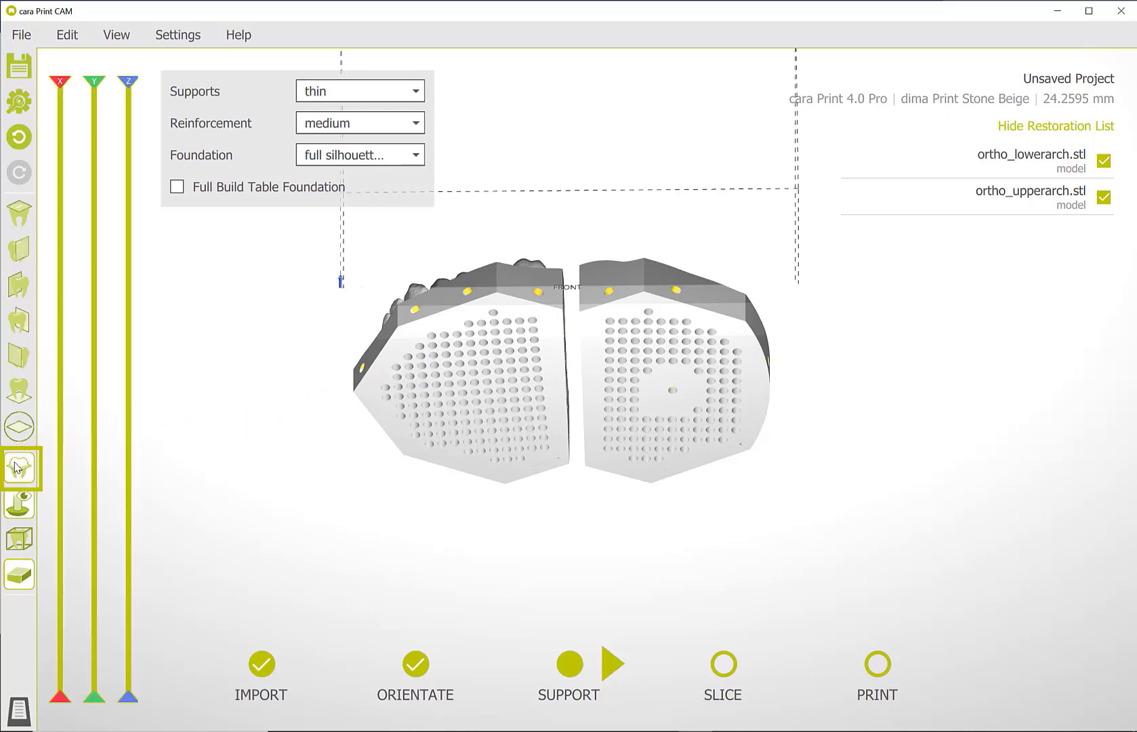
pyautogui.moveTo(141, 696)
pyautogui.mouseDown()
pyautogui.moveTo(142, 463)
pyautogui.moveTo(128, 698)
pyautogui.mouseUp()
pyautogui.moveTo(97, 652); pyautogui.dragTo(60, 569)
pyautogui.moveTo(61, 624); pyautogui.dragTo(73, 729)
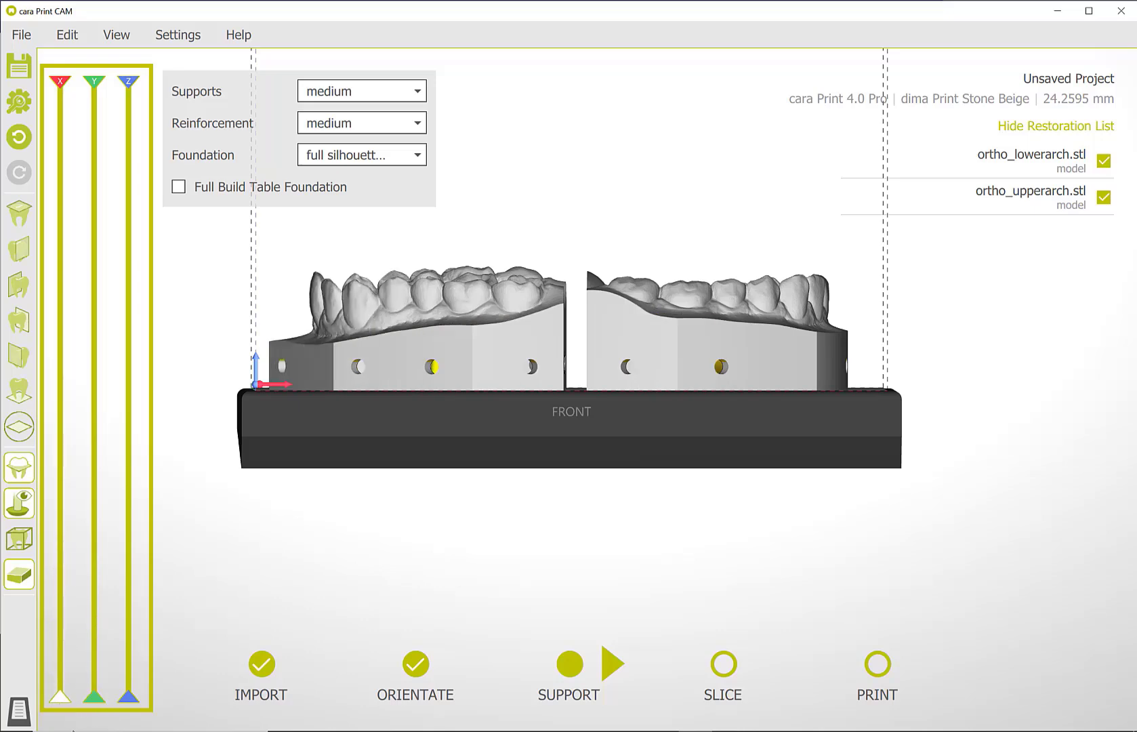
pyautogui.moveTo(261, 644); pyautogui.dragTo(266, 563, button='right')
pyautogui.moveTo(128, 697); pyautogui.dragTo(128, 602)
pyautogui.moveTo(272, 576); pyautogui.dragTo(285, 502, button='right')
# Place medium supports at the center and in a ring around it inside the ortho model without a central opening.
pyautogui.click(435, 378)
pyautogui.click(434, 356)
pyautogui.click(413, 359)
pyautogui.click(407, 395)
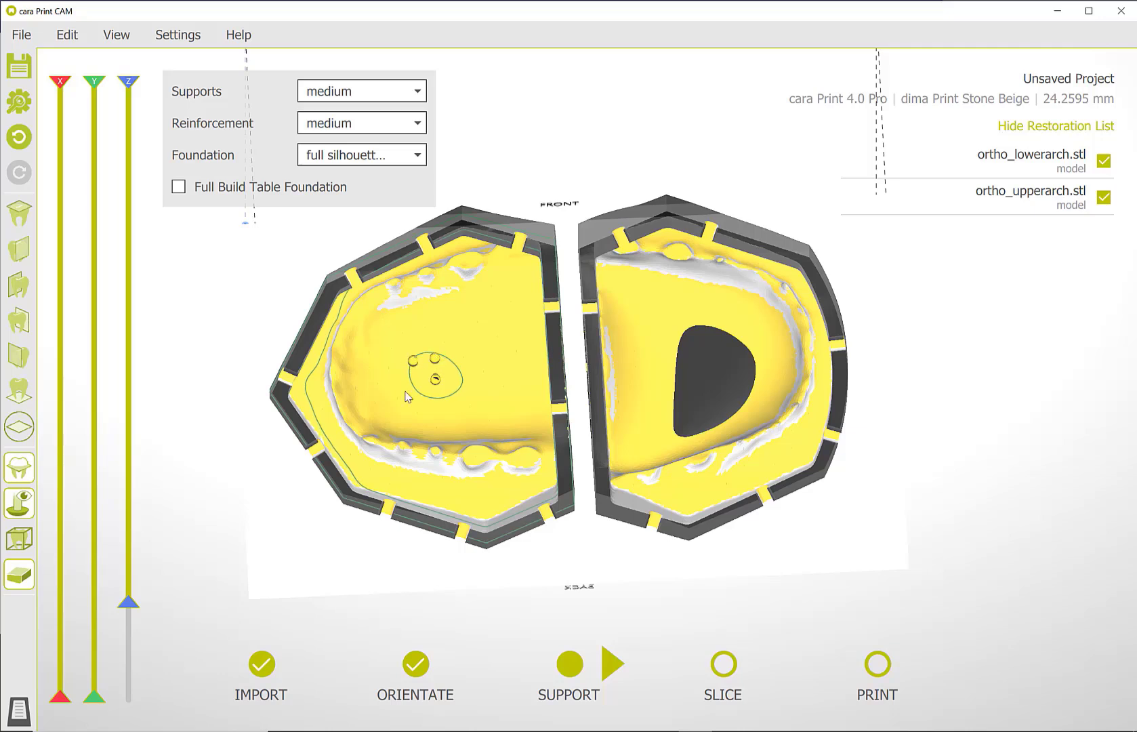
pyautogui.click(459, 393)
pyautogui.click(466, 373)
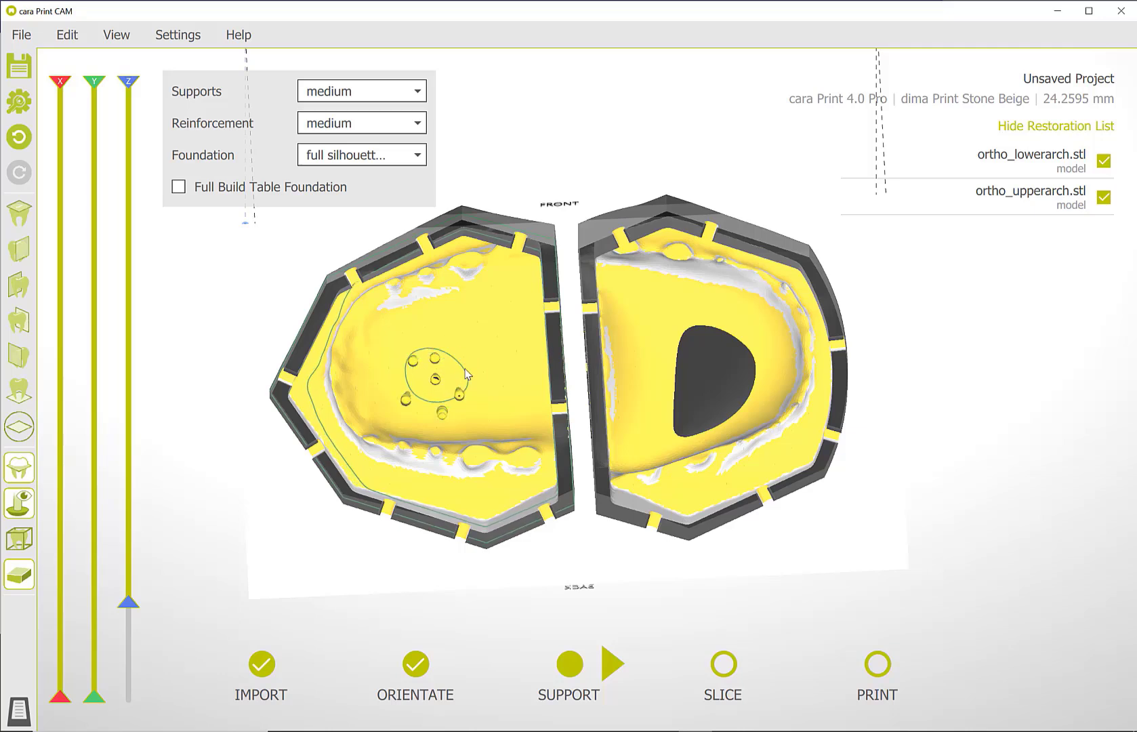
pyautogui.click(461, 347)
pyautogui.click(436, 326)
pyautogui.click(409, 335)
pyautogui.click(374, 375)
pyautogui.click(382, 409)
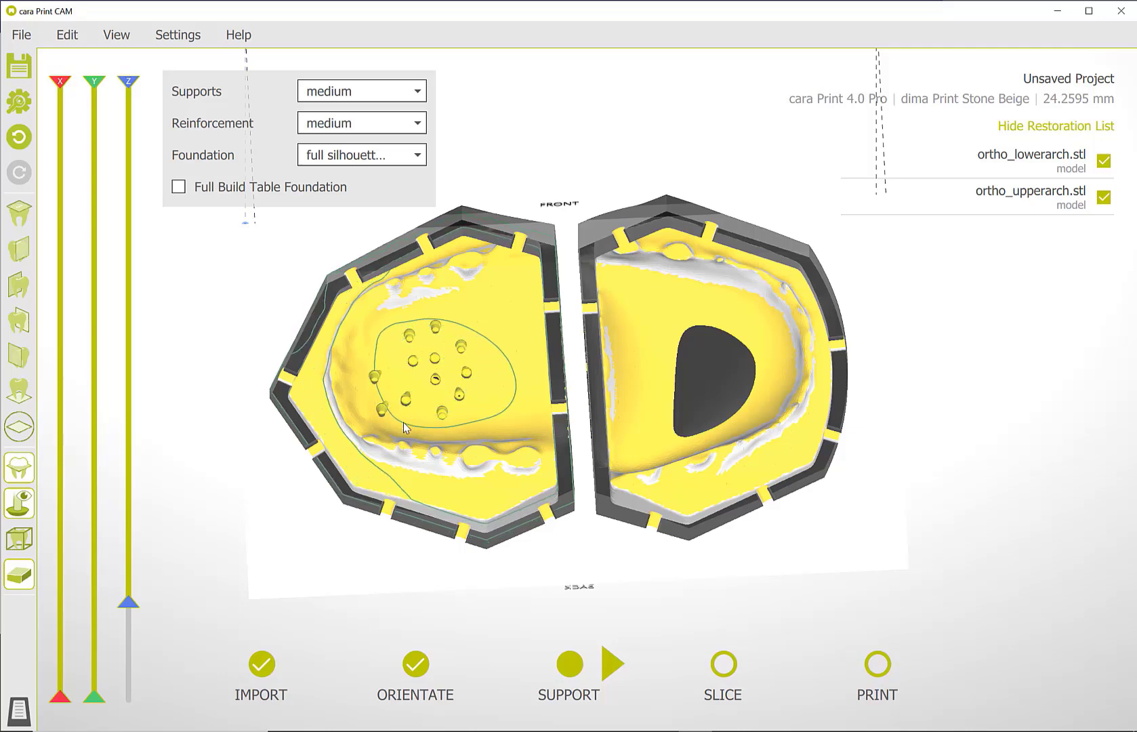
pyautogui.click(400, 429)
pyautogui.click(448, 429)
pyautogui.click(491, 363)
pyautogui.click(470, 319)
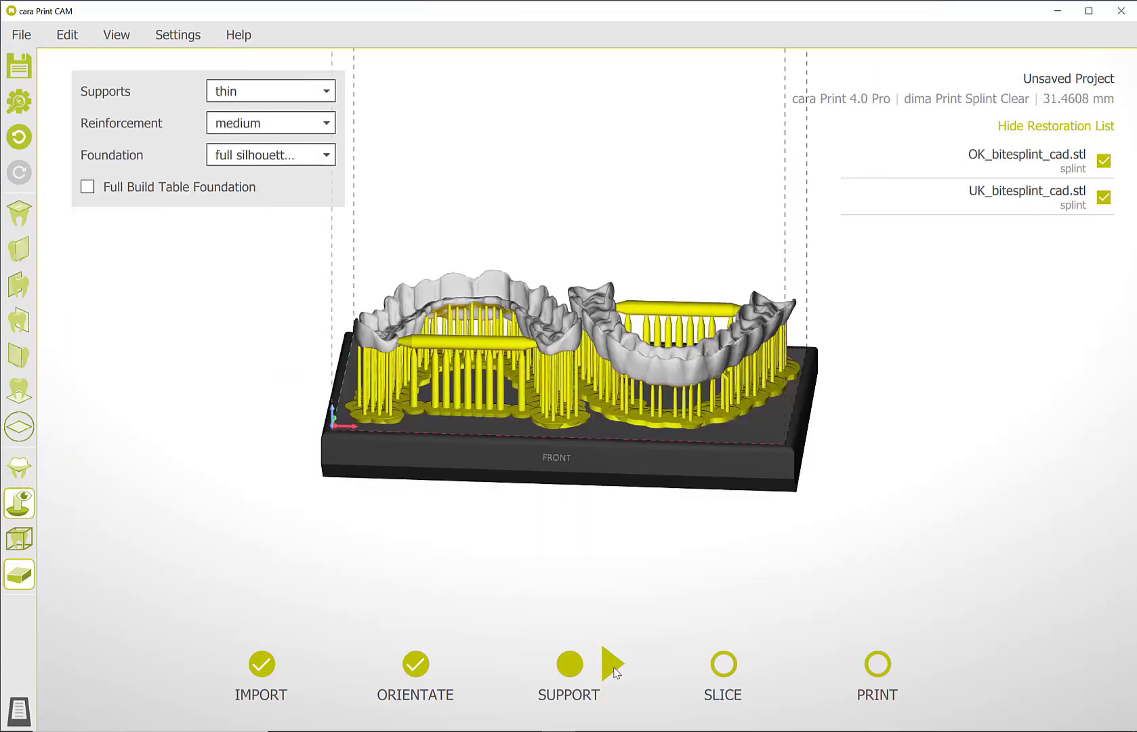
# Proceed to slicing the supported splints and save the project as "dima Print Splint clear Test1_T_EN" in the 14 folder.
pyautogui.click(614, 668)
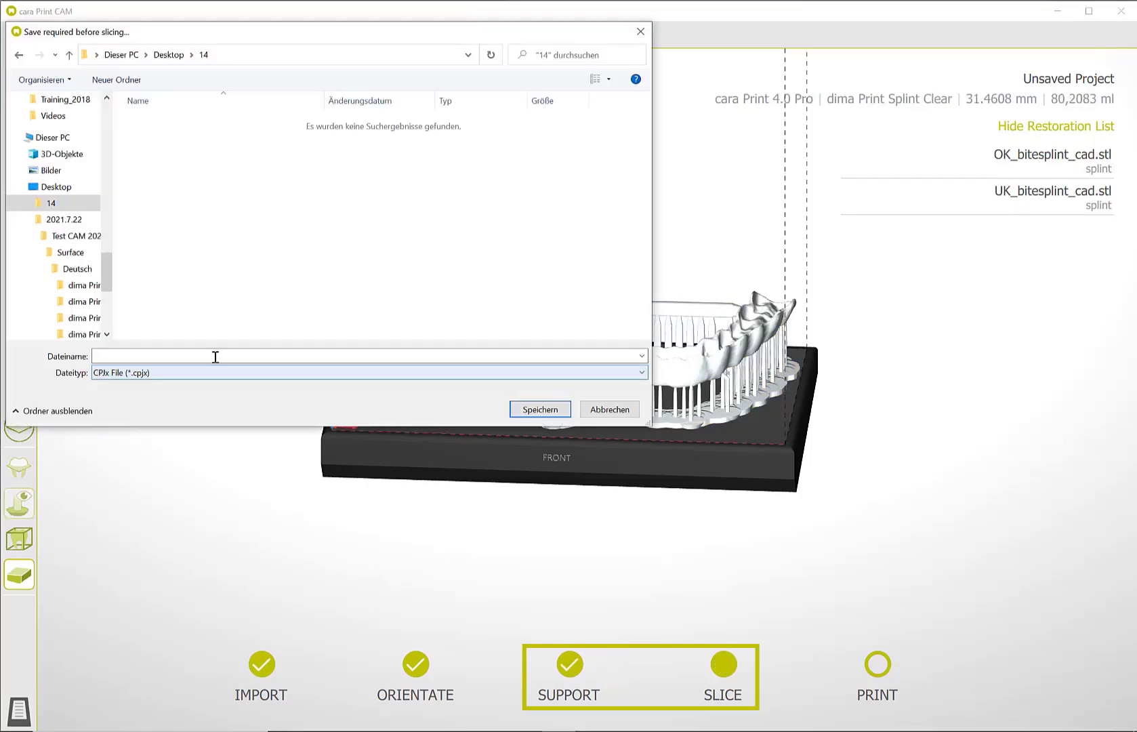
pyautogui.click(242, 354)
pyautogui.write('dima Print Splint clear Test1_T_EN')
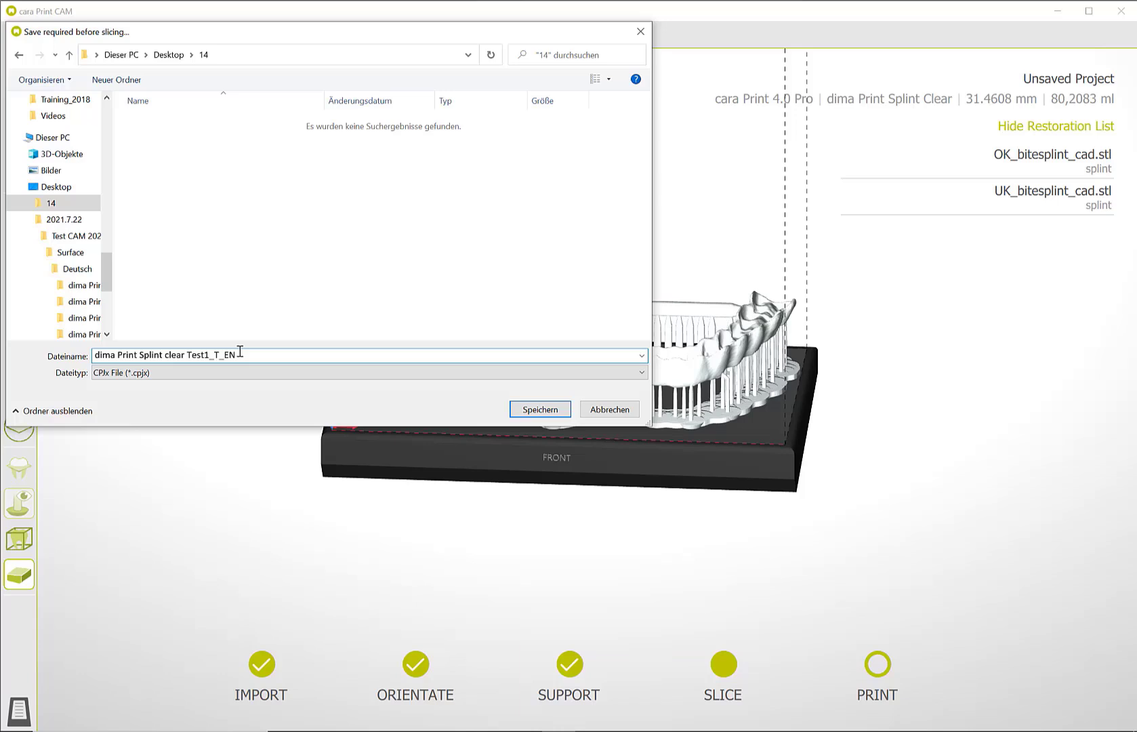
pyautogui.press('Return')
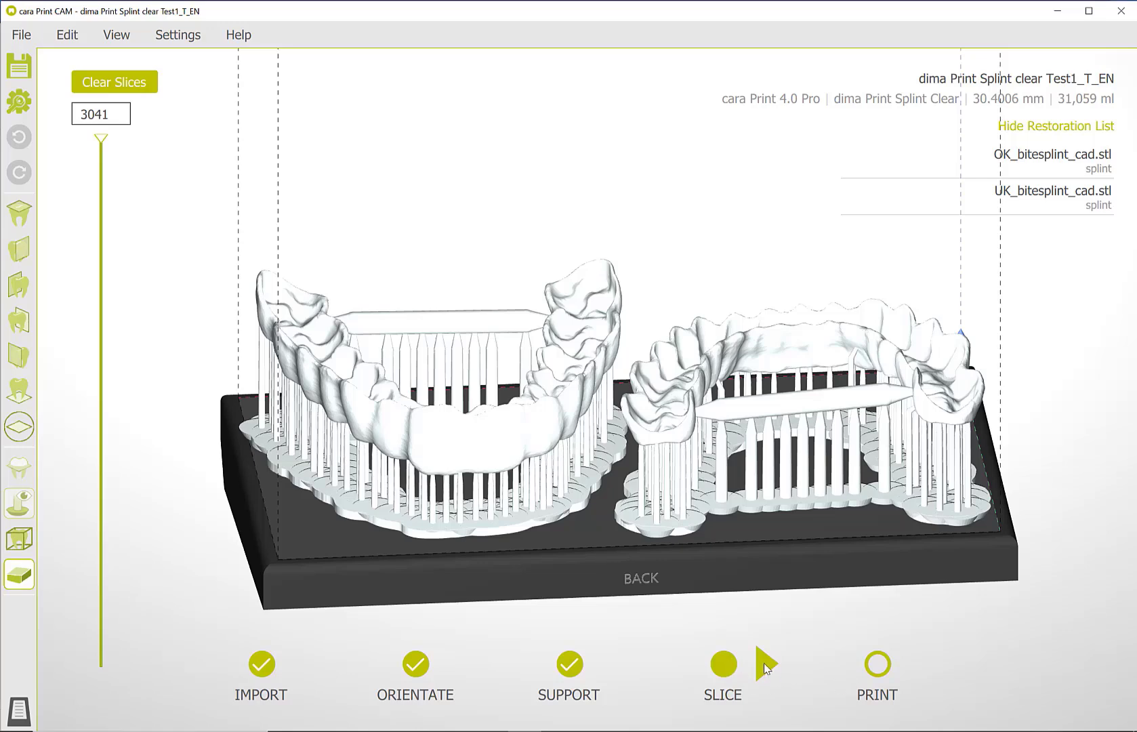
# Proceed to printing and add the sliced splint project to the print library of My cara Print 4.0 pro TC 2.
pyautogui.click(766, 665)
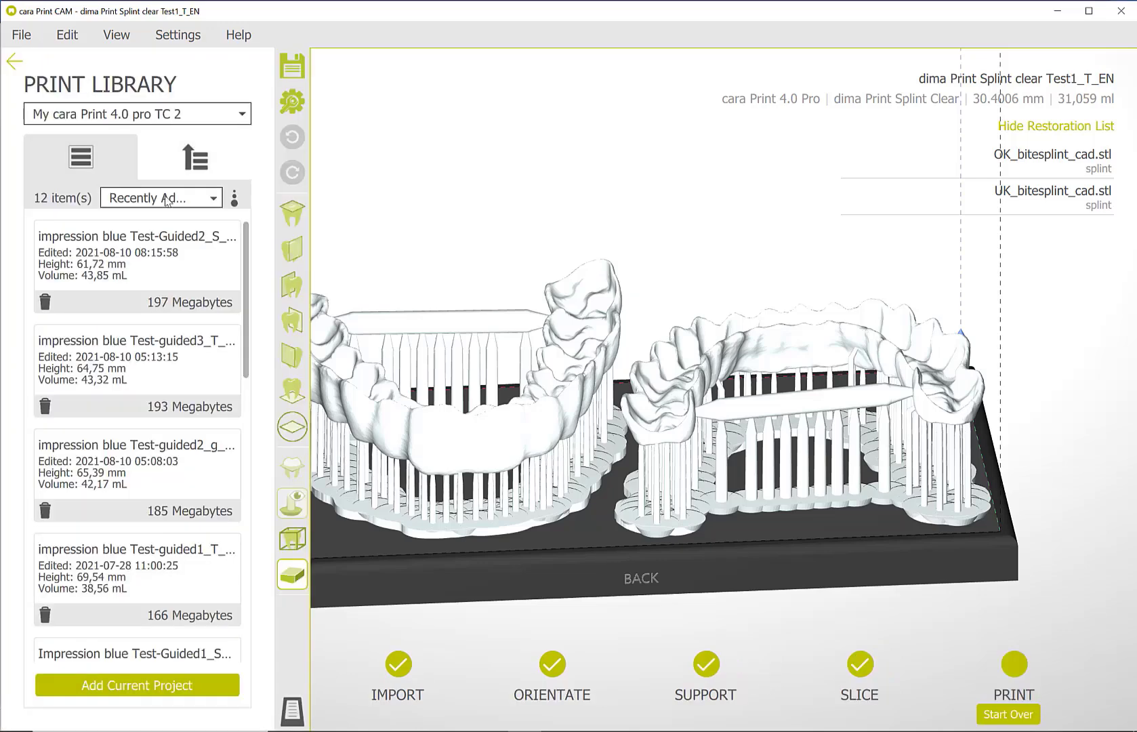
pyautogui.click(139, 689)
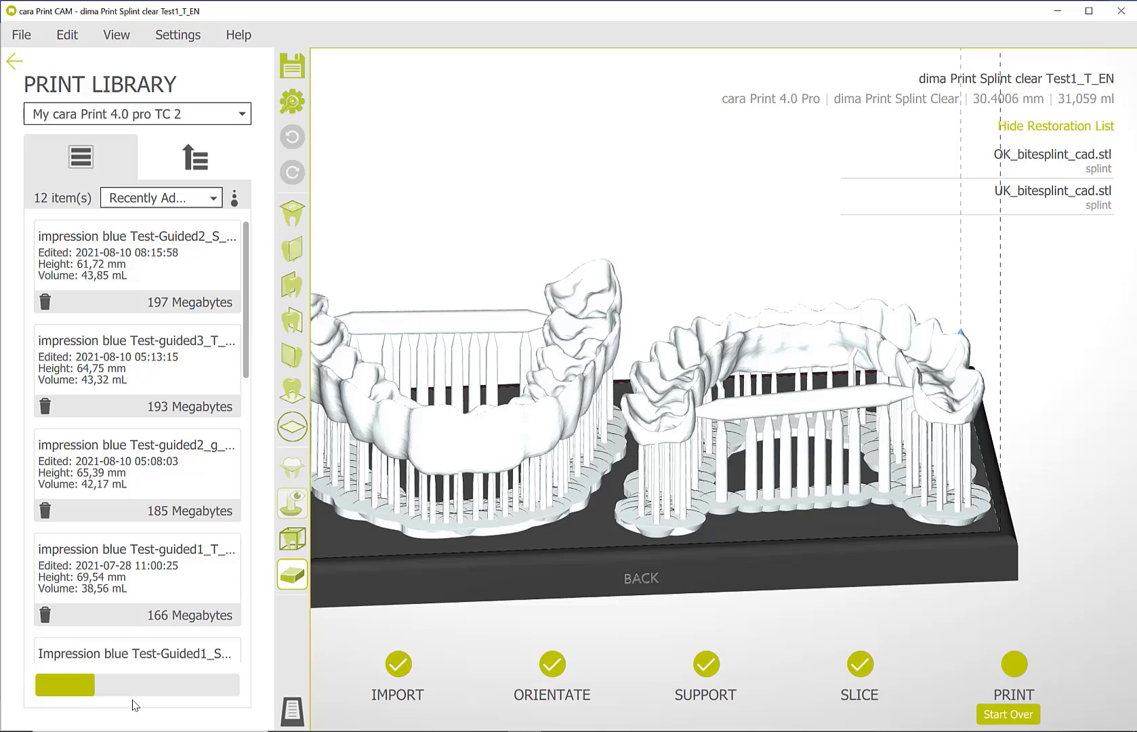